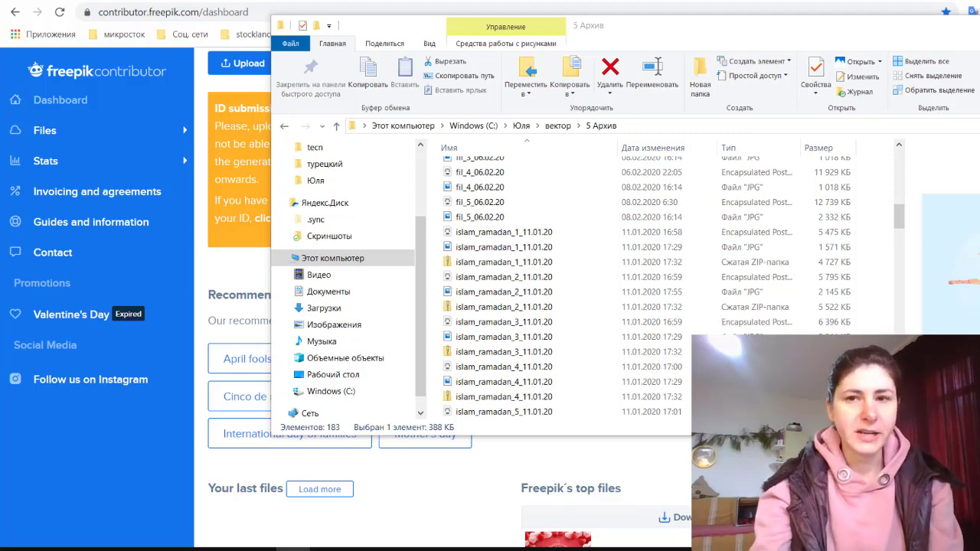
Step: Switch away from the 5 Архив File Explorer window back to the Freepik page in the browser
key(alt+Tab)
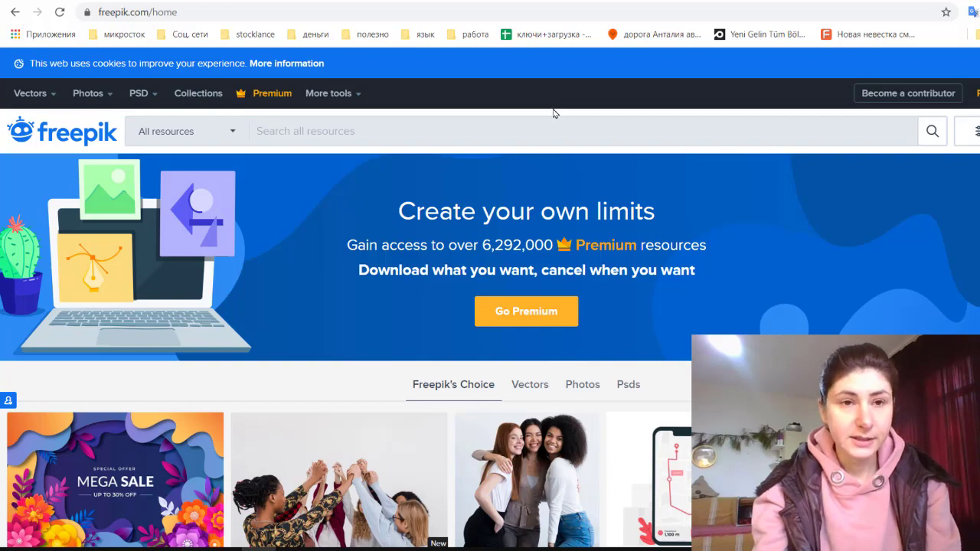
scroll(550, 125, down, 3)
scroll(550, 125, down, 1)
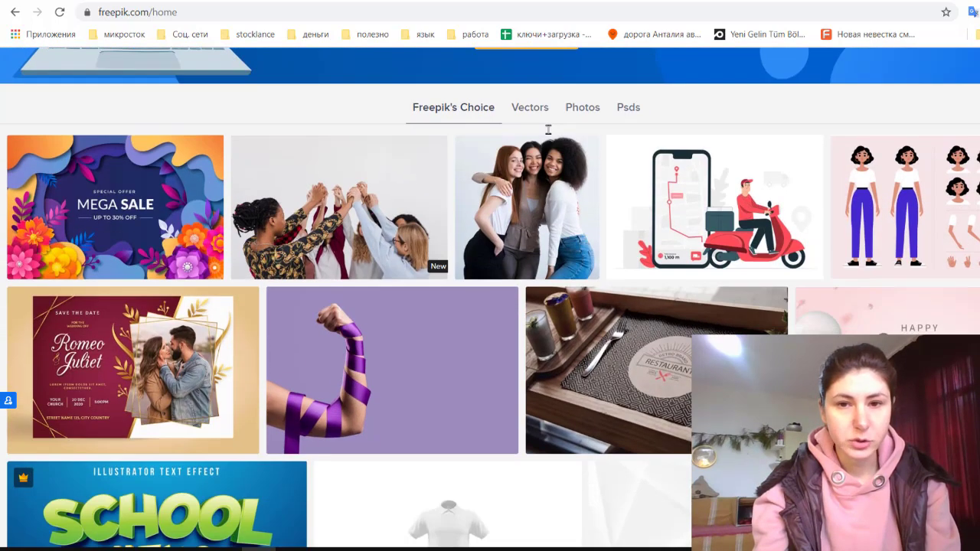
scroll(550, 130, down, 1)
scroll(548, 139, down, 2)
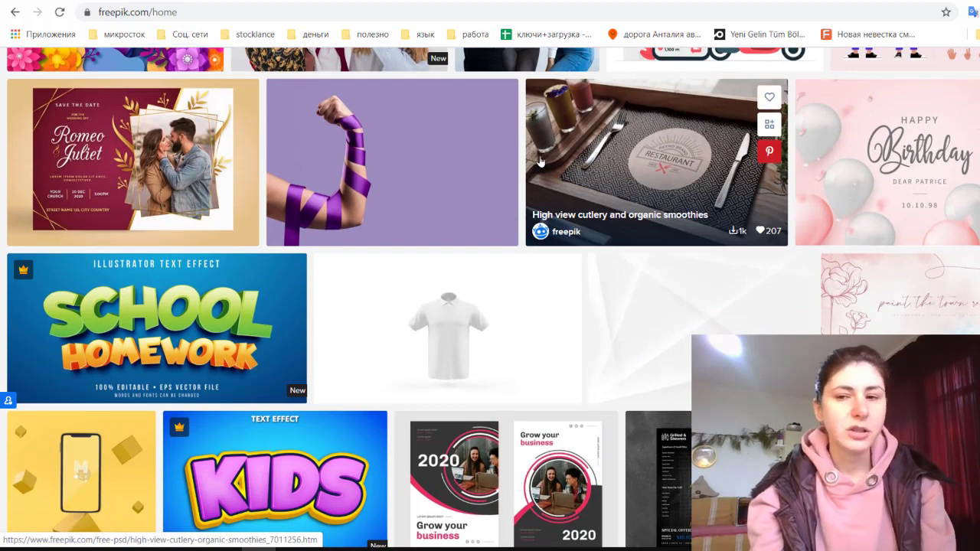
scroll(539, 162, down, 3)
scroll(536, 163, down, 1)
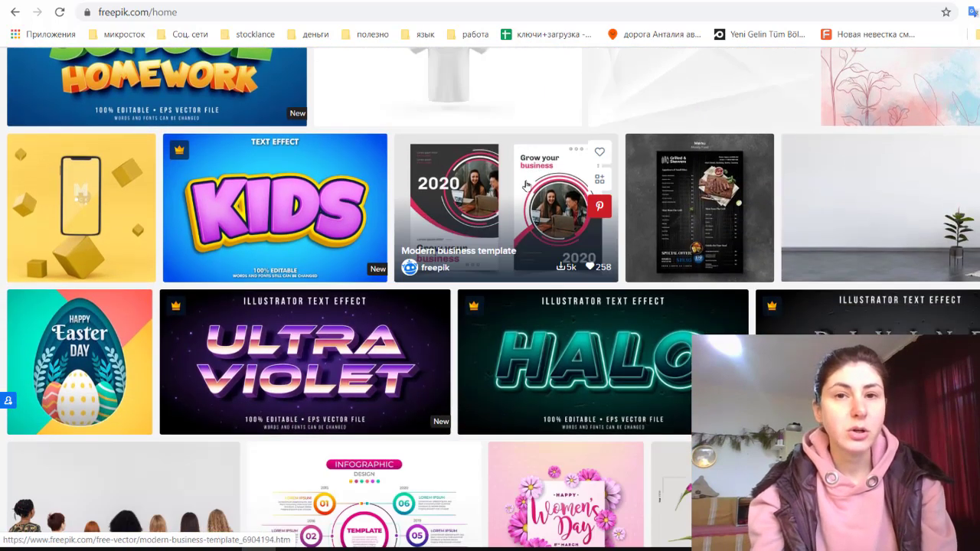
scroll(521, 192, down, 3)
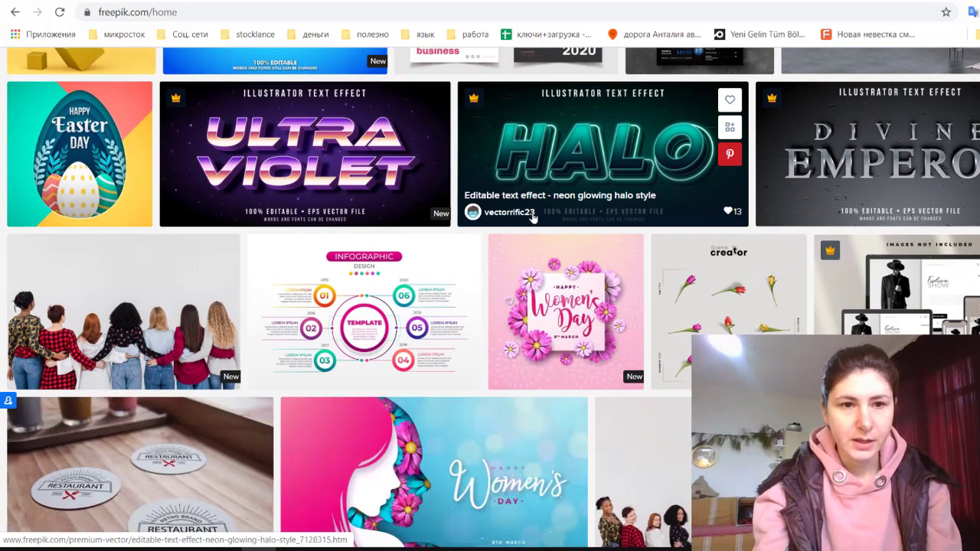
scroll(532, 221, down, 1)
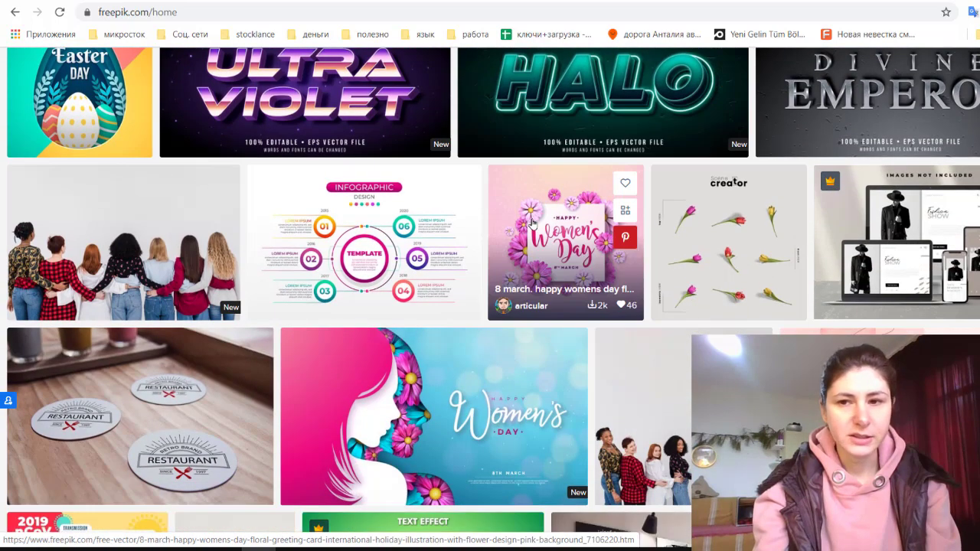
scroll(553, 234, up, 5)
scroll(551, 229, up, 5)
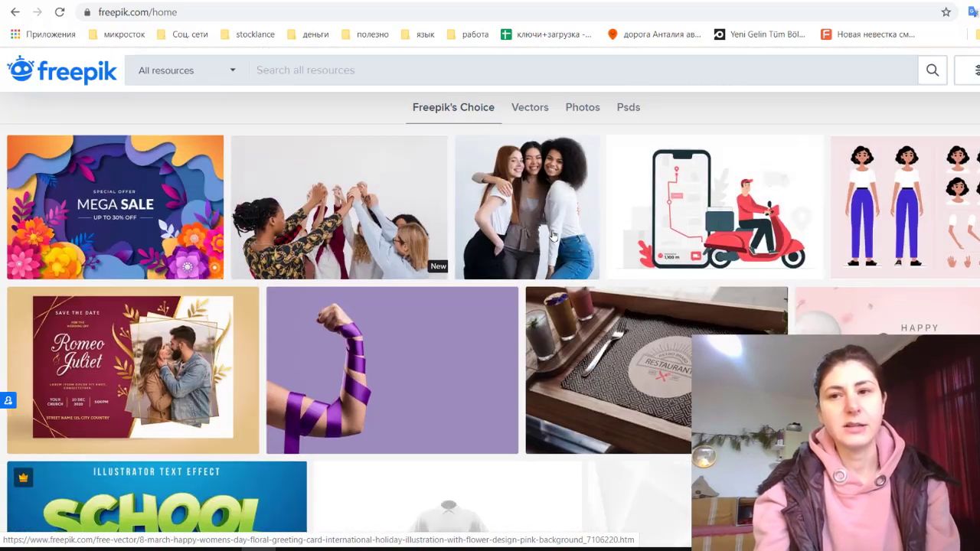
scroll(549, 222, up, 5)
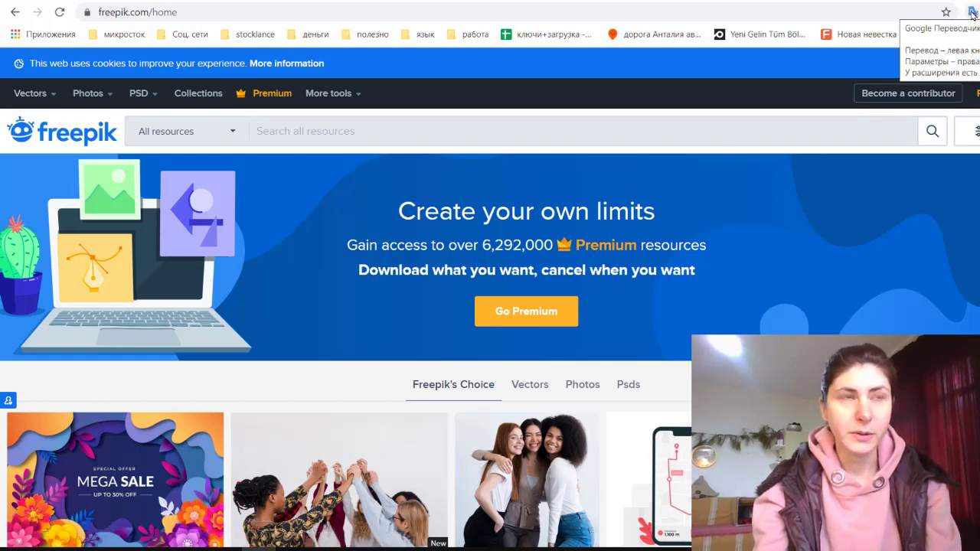
Step: Translate the Freepik home page into Russian with Google Translate, then go to Стать участником
click(973, 12)
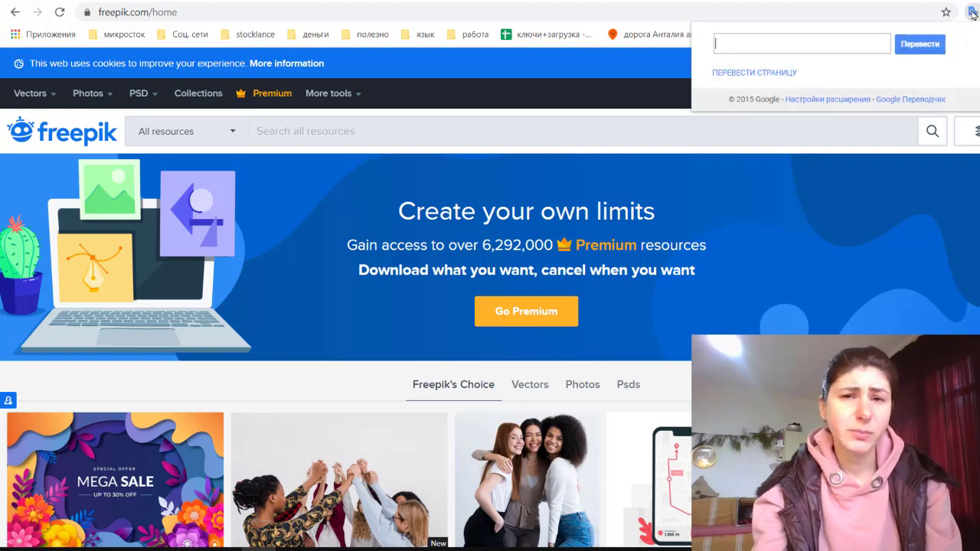
click(790, 73)
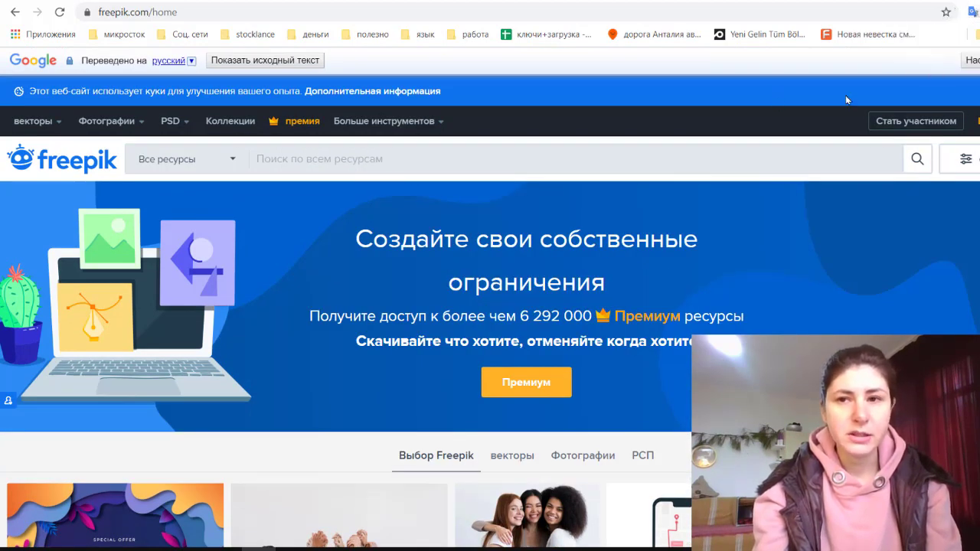
click(933, 123)
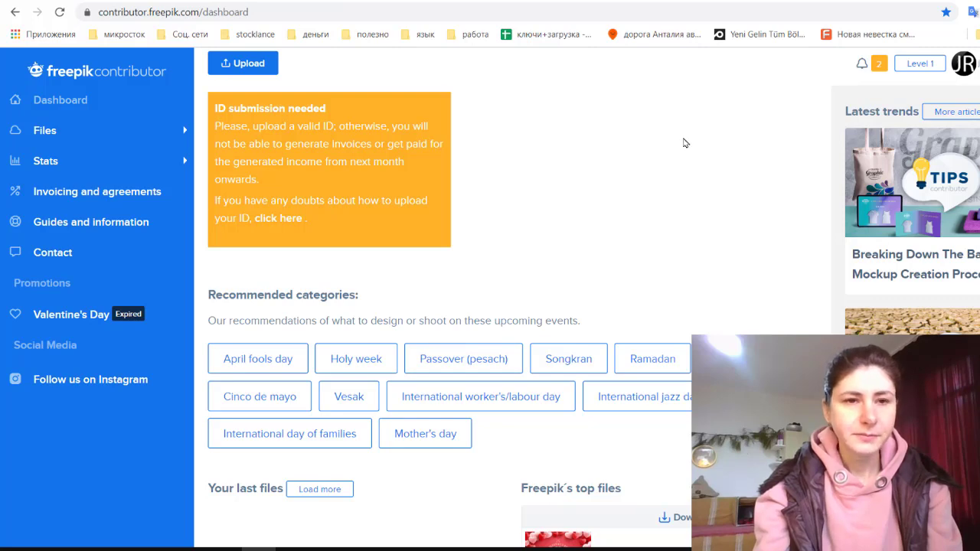
Step: Scroll the contributor dashboard and expand the Files menu in the left sidebar
scroll(684, 143, down, 4)
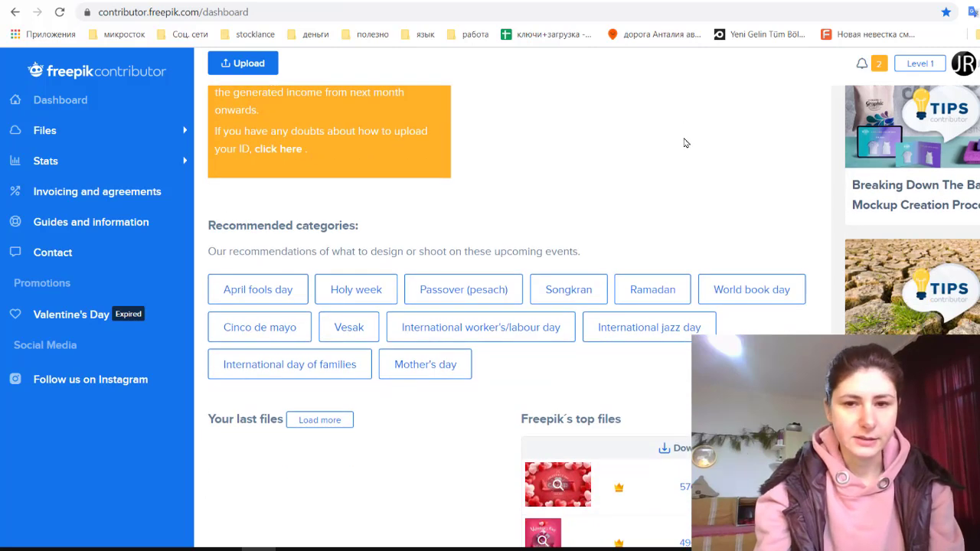
scroll(683, 143, up, 4)
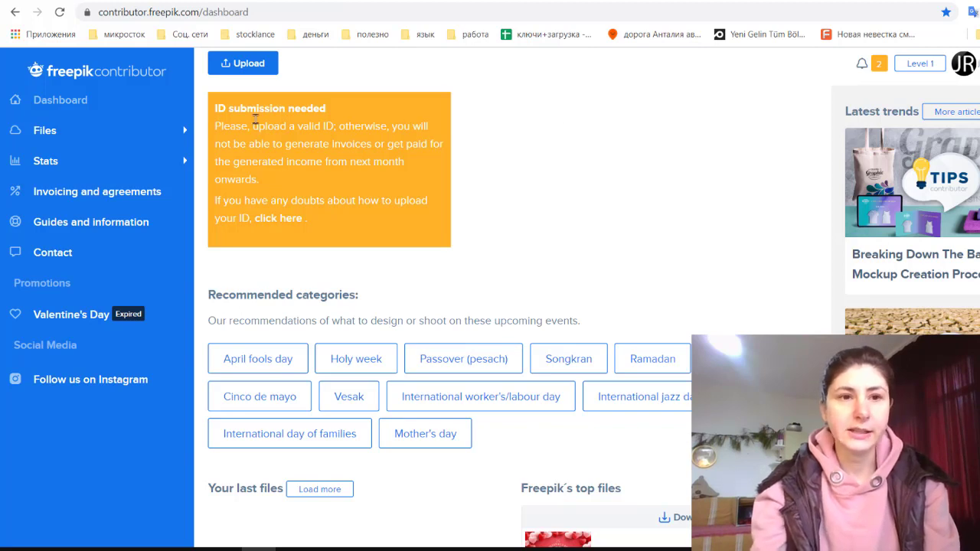
click(67, 143)
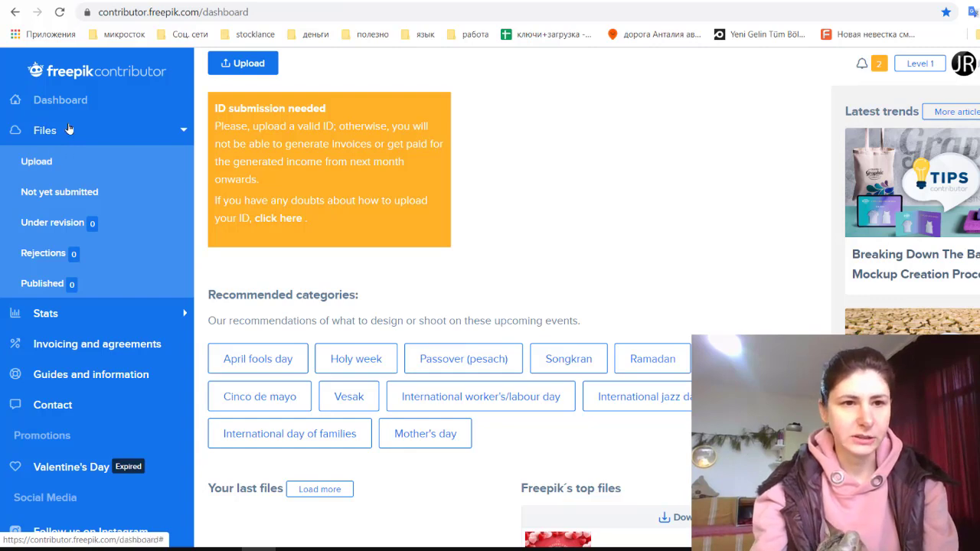
Step: Go to Files > Upload, accept the 20-best-files welcome with I am ready, and return to 5 Архив
click(46, 165)
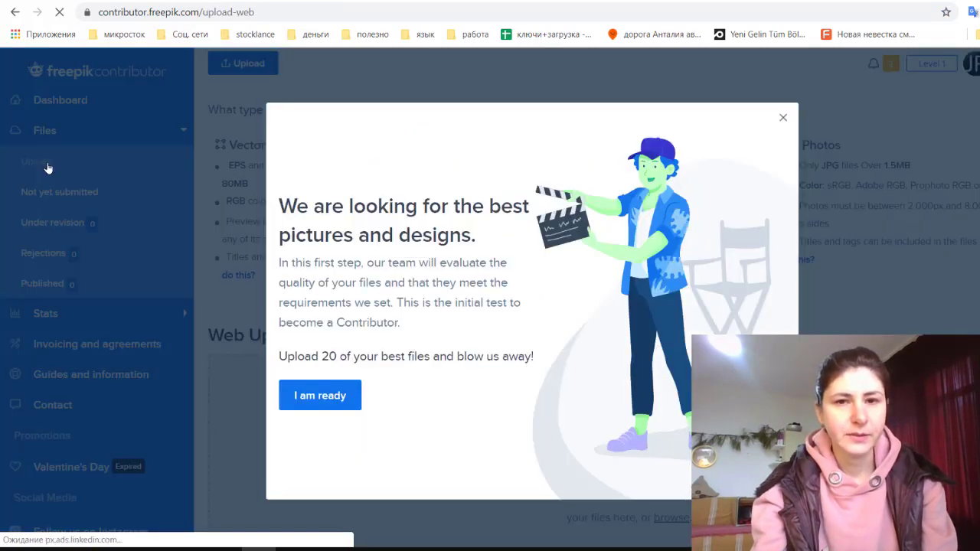
click(782, 117)
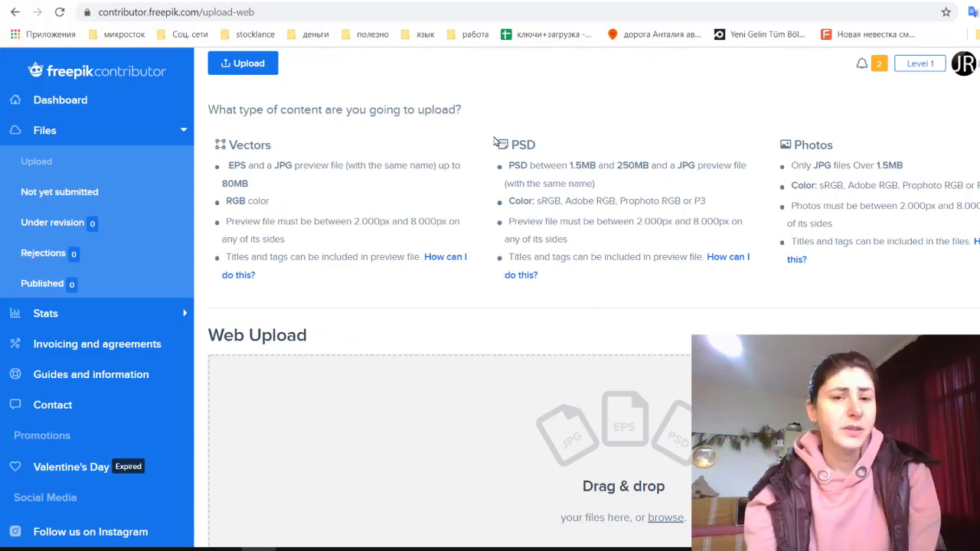
scroll(457, 222, down, 3)
scroll(457, 222, up, 1)
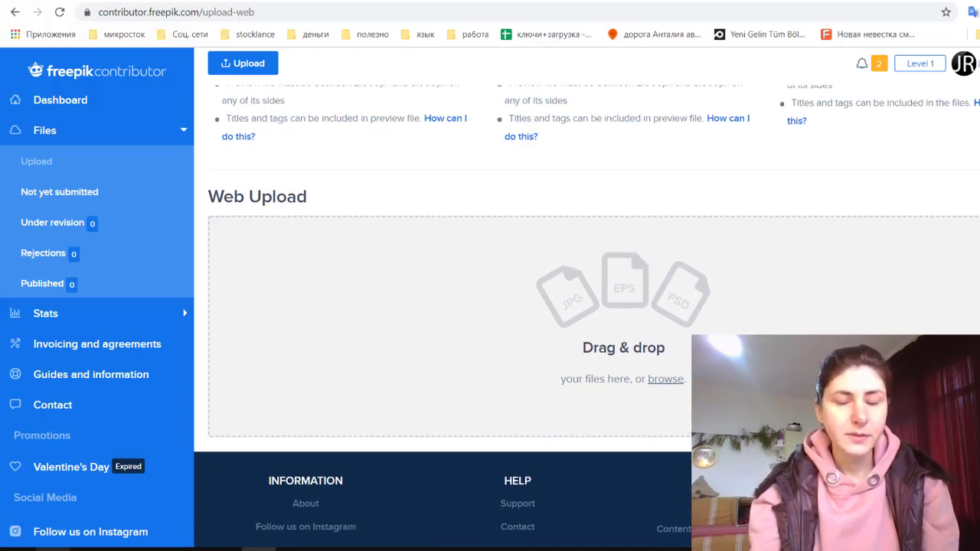
key(alt+Tab)
Step: Drag the balet_1_26.02.20 EPS and JPG from 5 Архив into the Web Upload drop zone
click(467, 336)
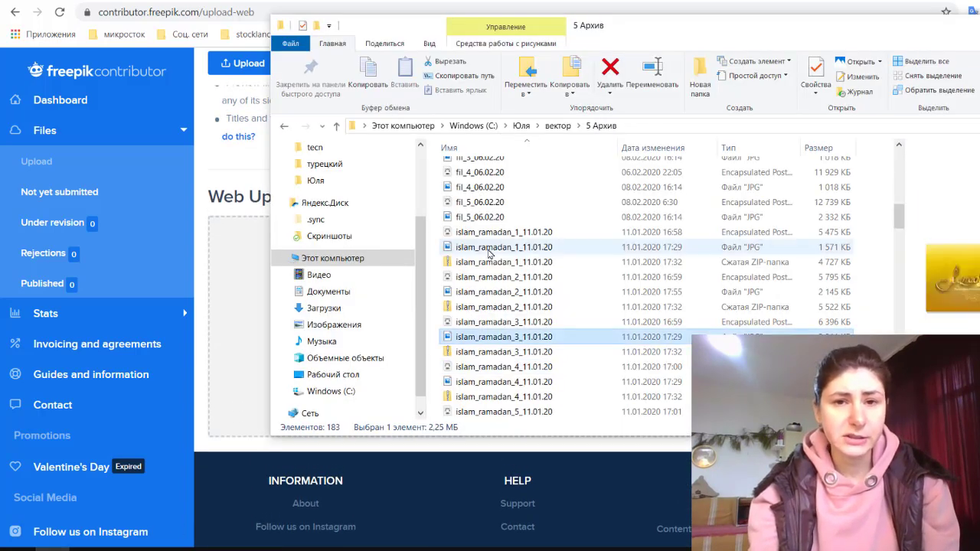
click(473, 188)
click(468, 173)
scroll(456, 199, up, 4)
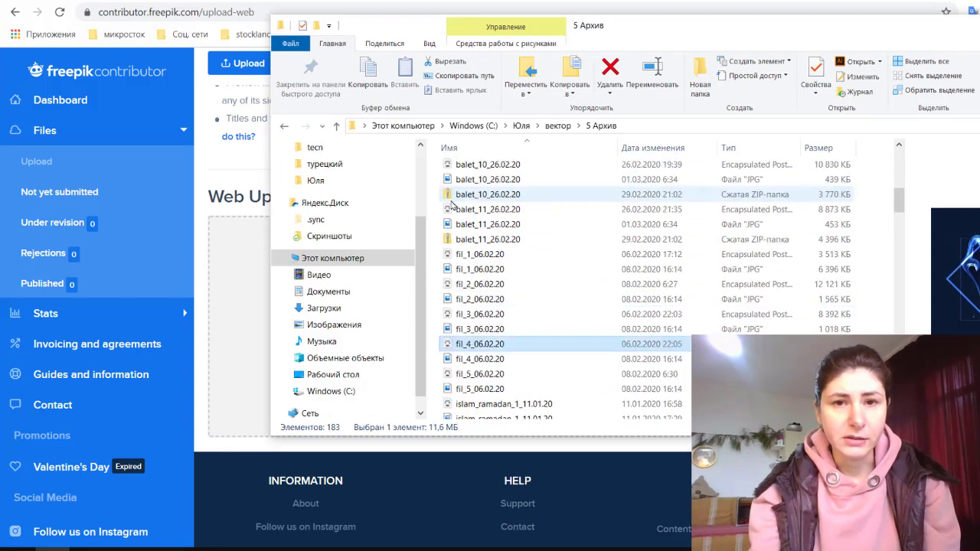
scroll(452, 208, up, 5)
scroll(460, 203, up, 5)
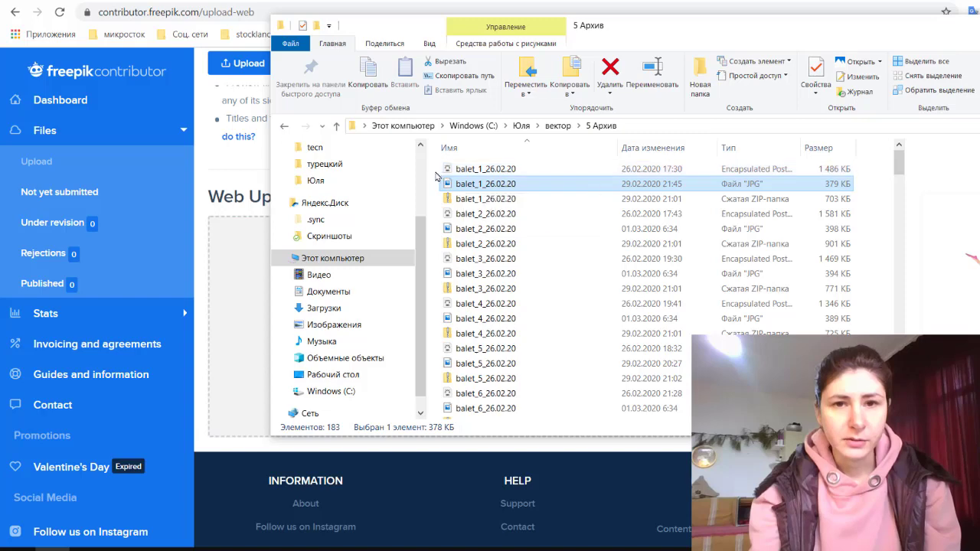
drag(438, 187, 459, 161)
drag(430, 25, 676, 23)
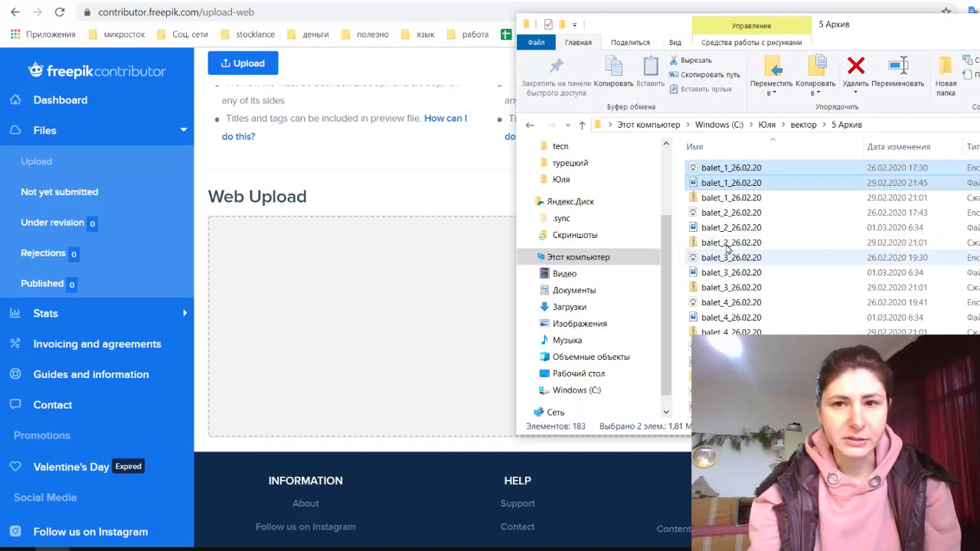
drag(730, 177, 377, 313)
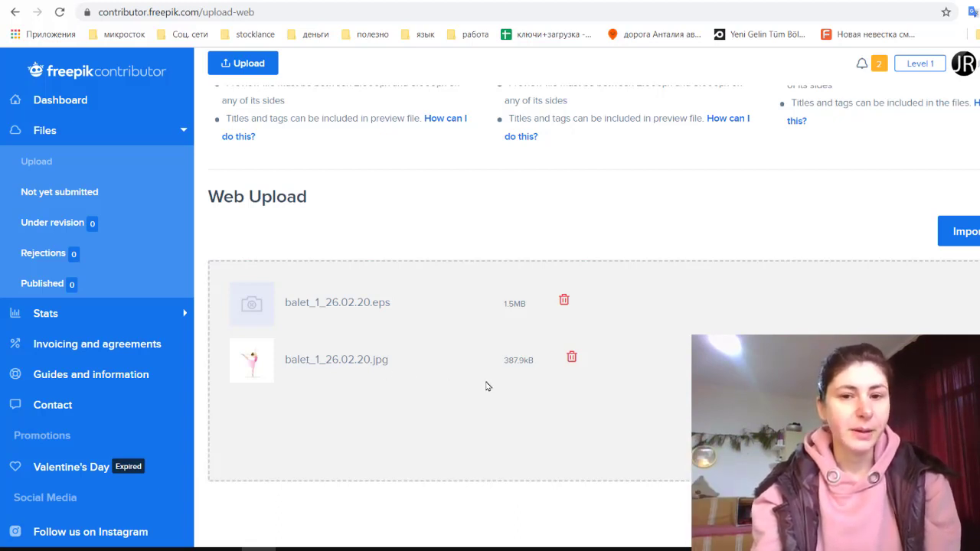
Step: Scroll the Not yet submitted list to confirm the balet_1 file appears above the nine islam files
scroll(491, 392, down, 1)
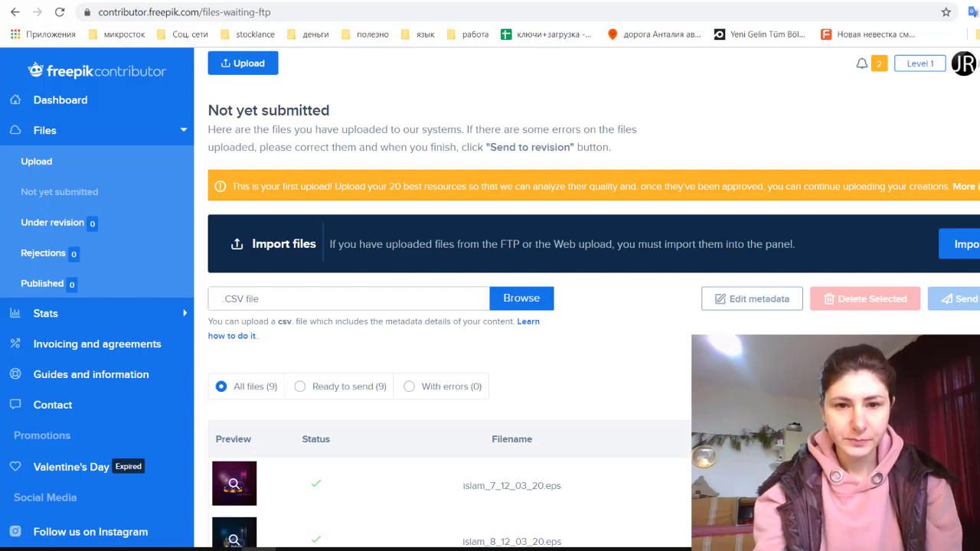
scroll(594, 316, down, 6)
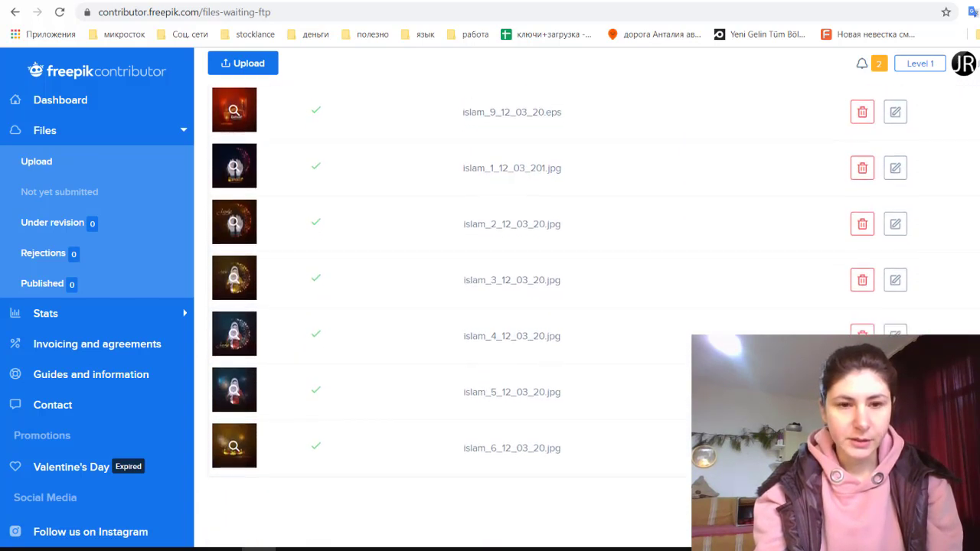
scroll(593, 316, down, 1)
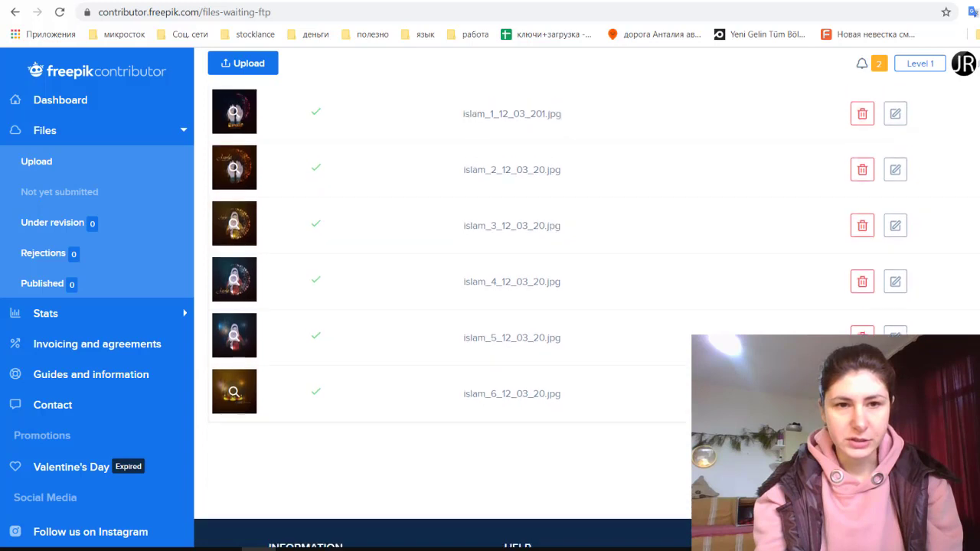
scroll(593, 316, up, 4)
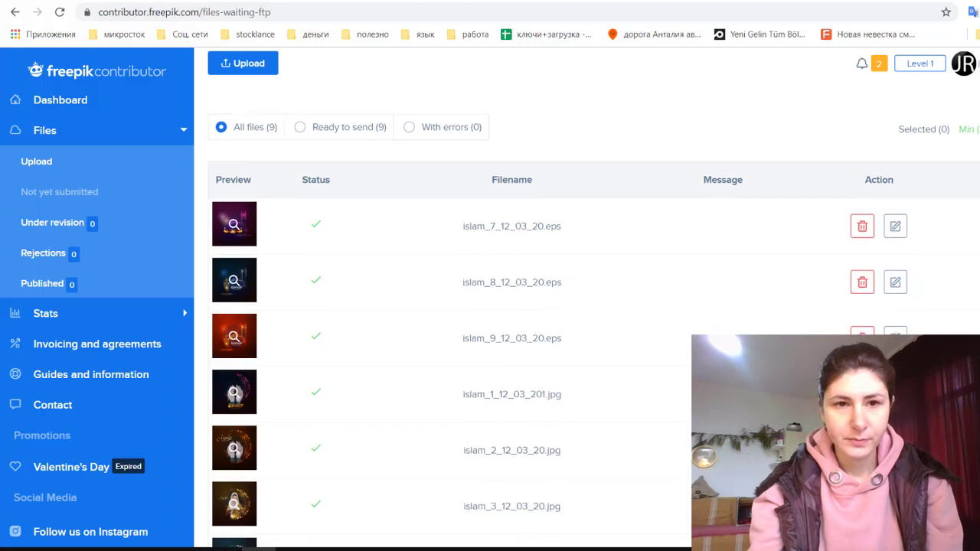
scroll(594, 316, down, 1)
scroll(377, 353, down, 2)
scroll(376, 353, down, 1)
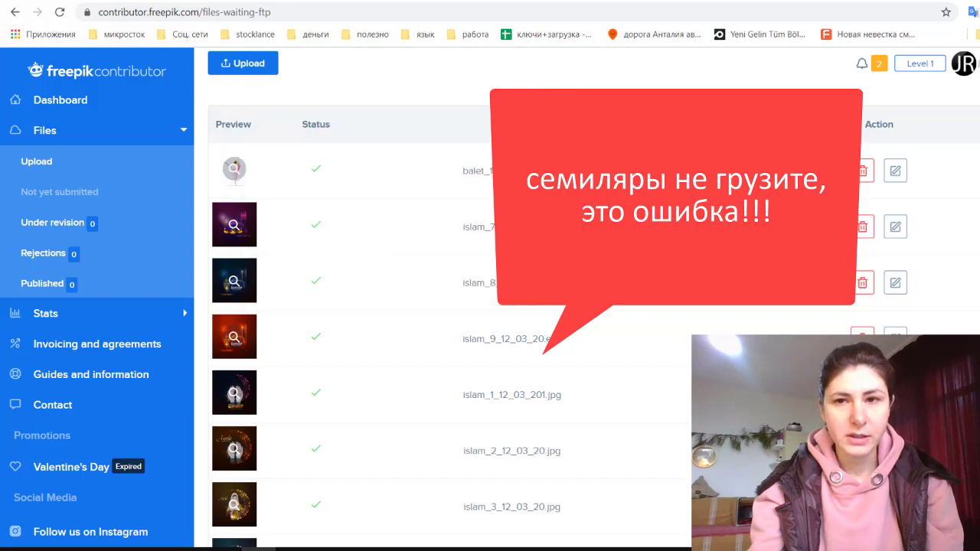
Step: Open the ballet file's metadata for tagging and scroll through its fields
click(894, 173)
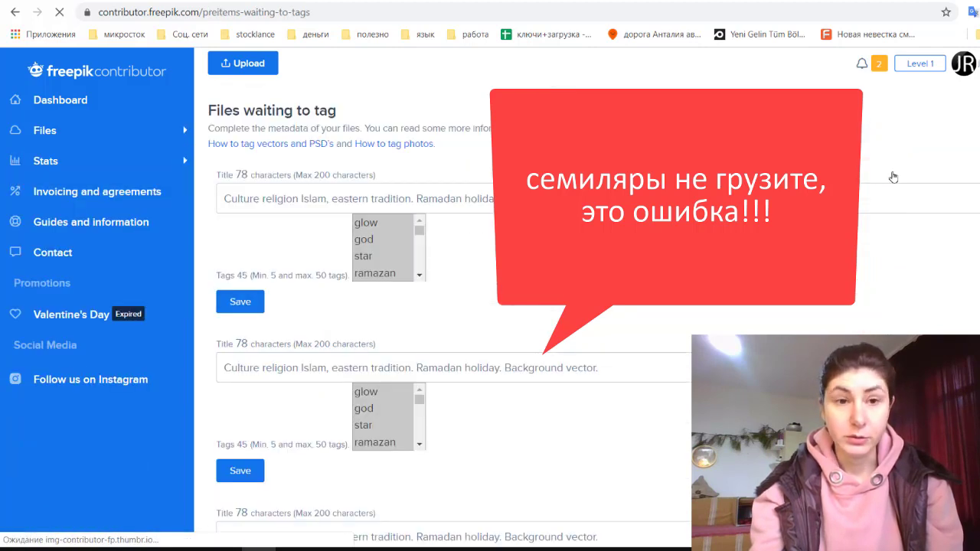
scroll(893, 177, down, 2)
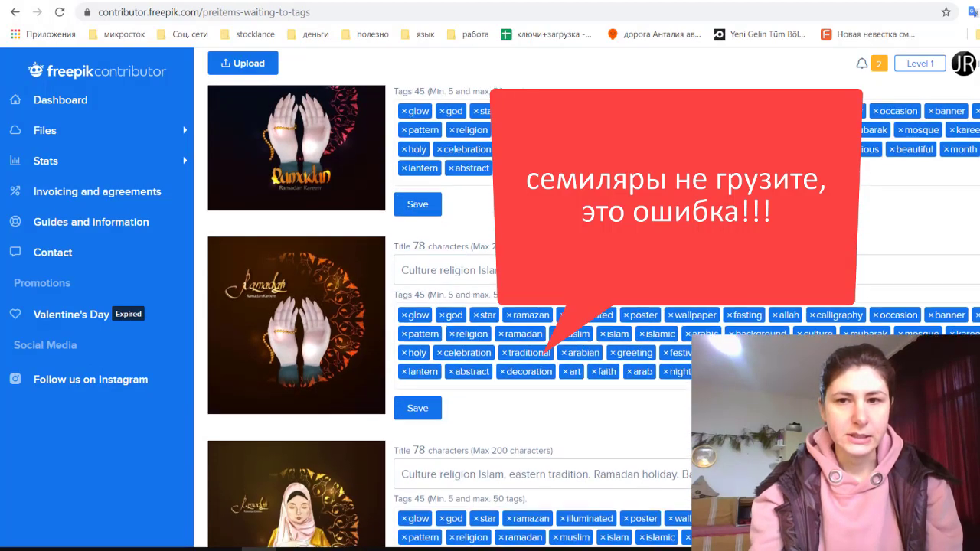
scroll(893, 177, down, 4)
scroll(892, 177, down, 4)
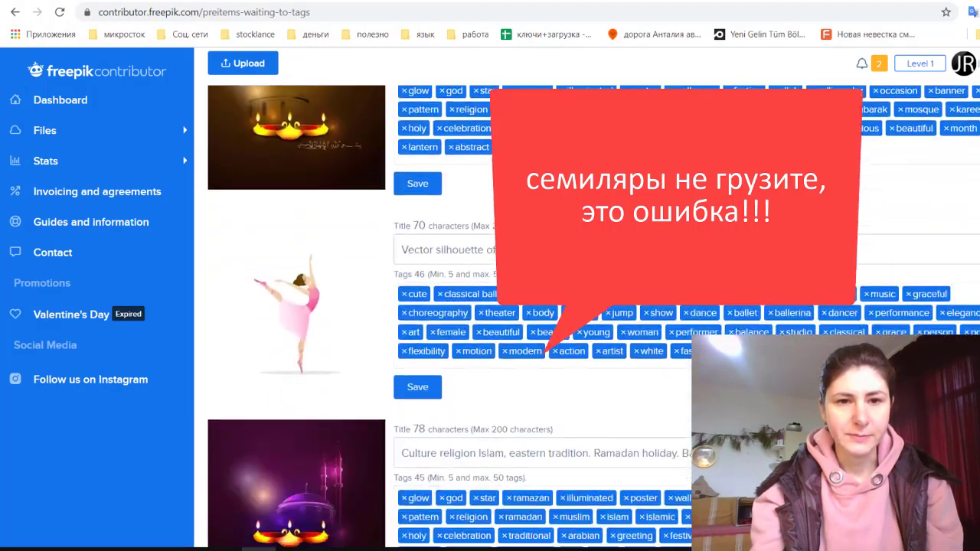
scroll(890, 333, down, 2)
scroll(890, 332, up, 1)
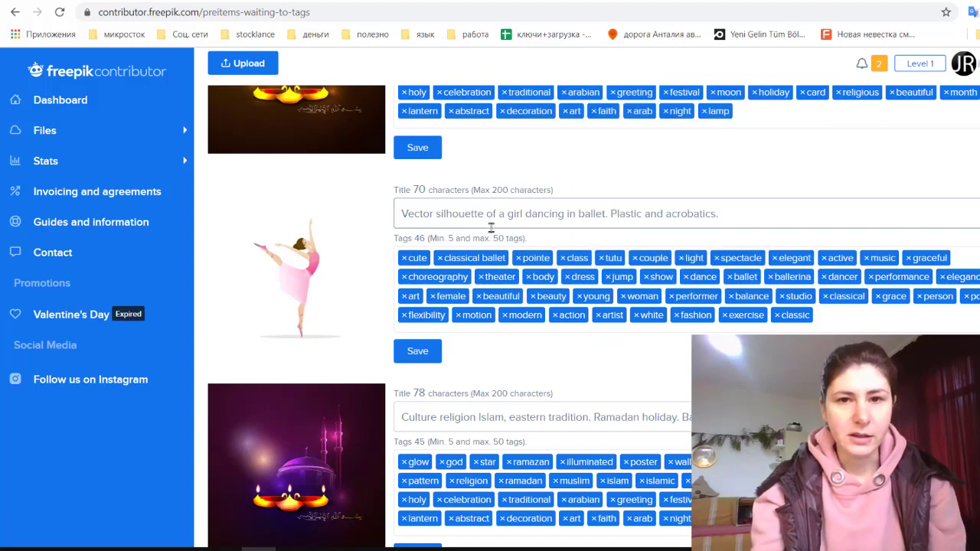
Step: Translate the page into Russian with Google Translate and place the cursor after 'Vector' in the ballet title
drag(742, 216, 392, 220)
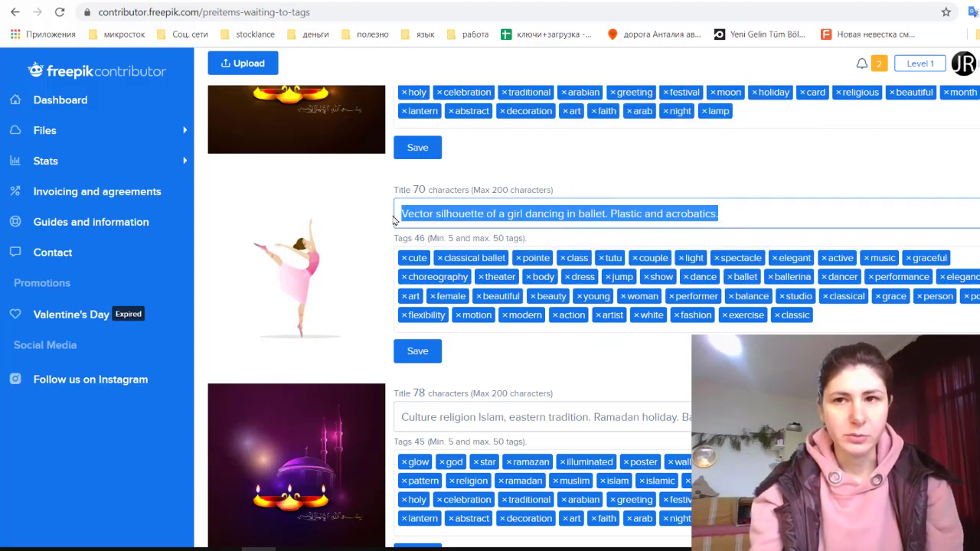
click(971, 13)
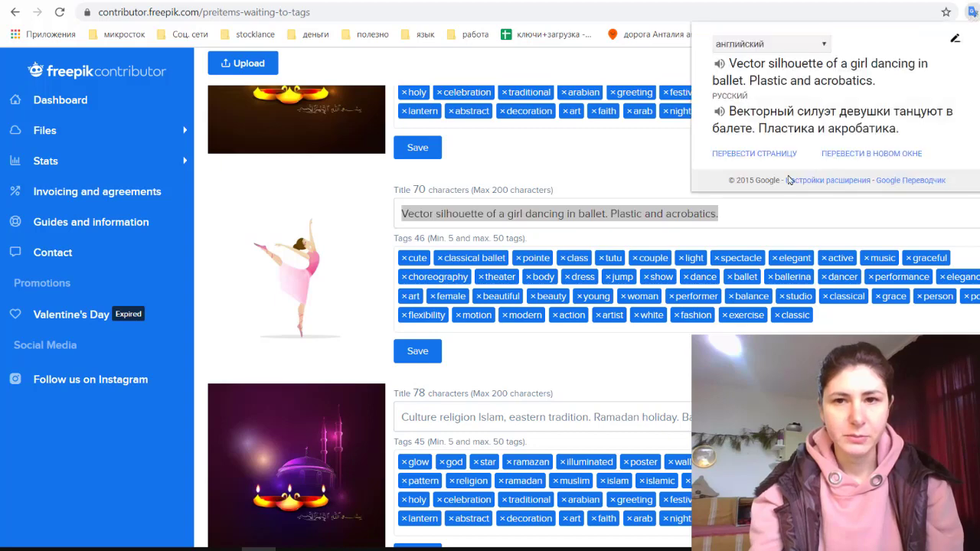
click(736, 156)
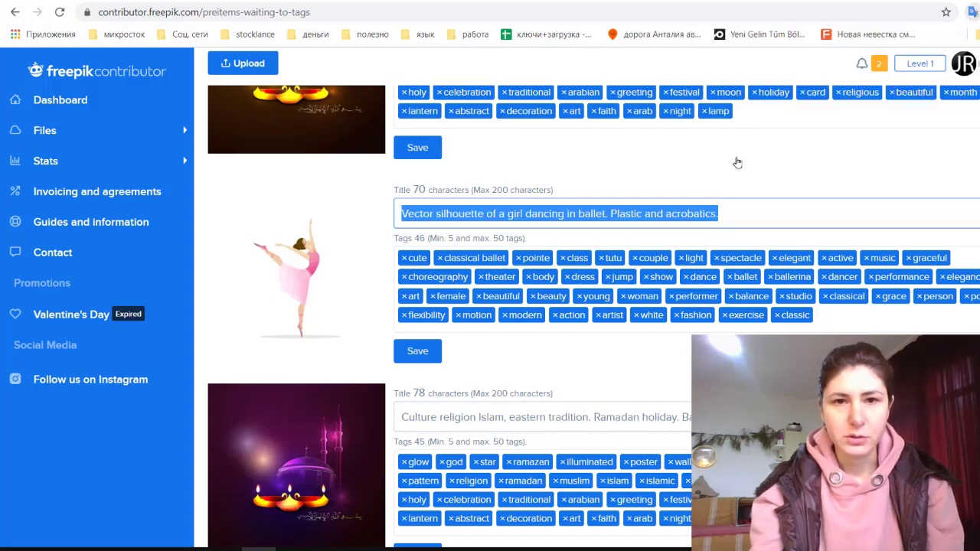
click(763, 192)
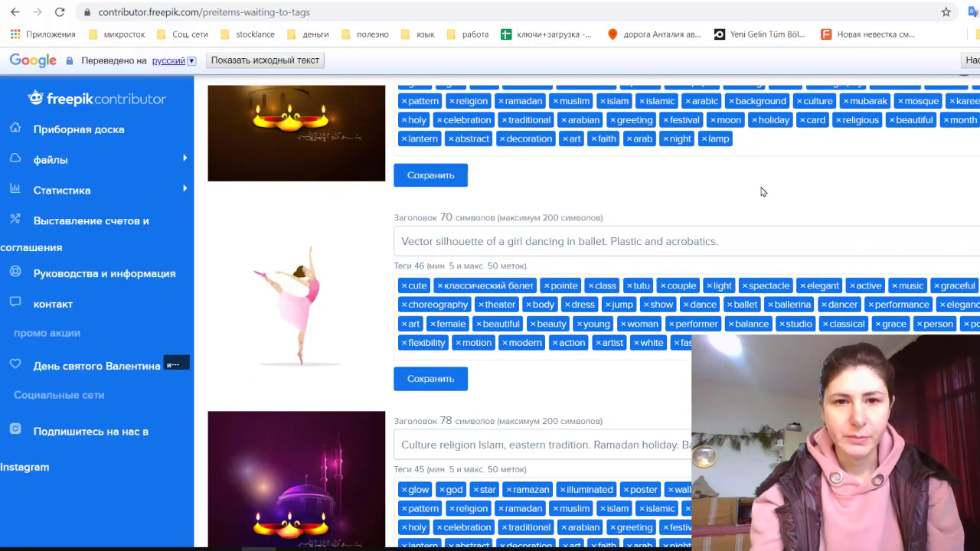
click(742, 244)
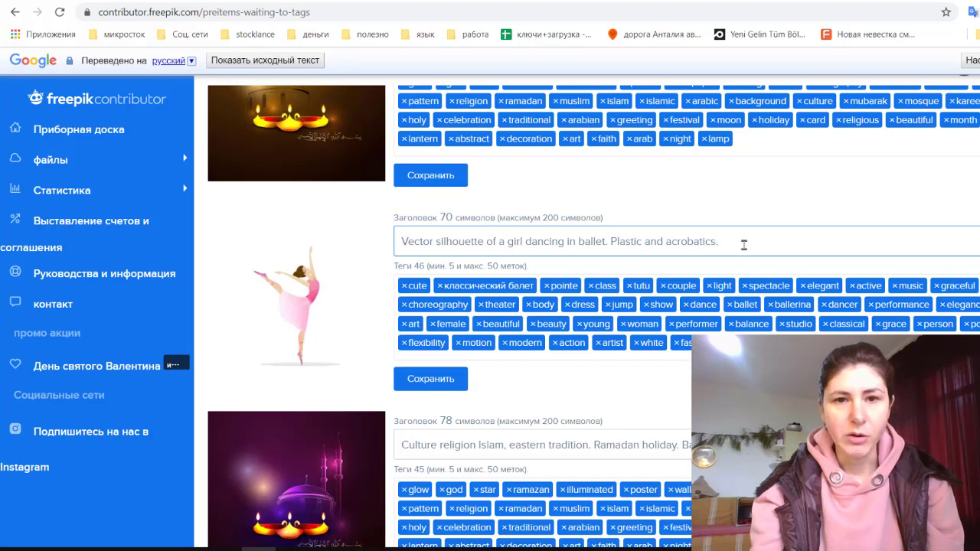
drag(711, 245, 400, 243)
click(433, 245)
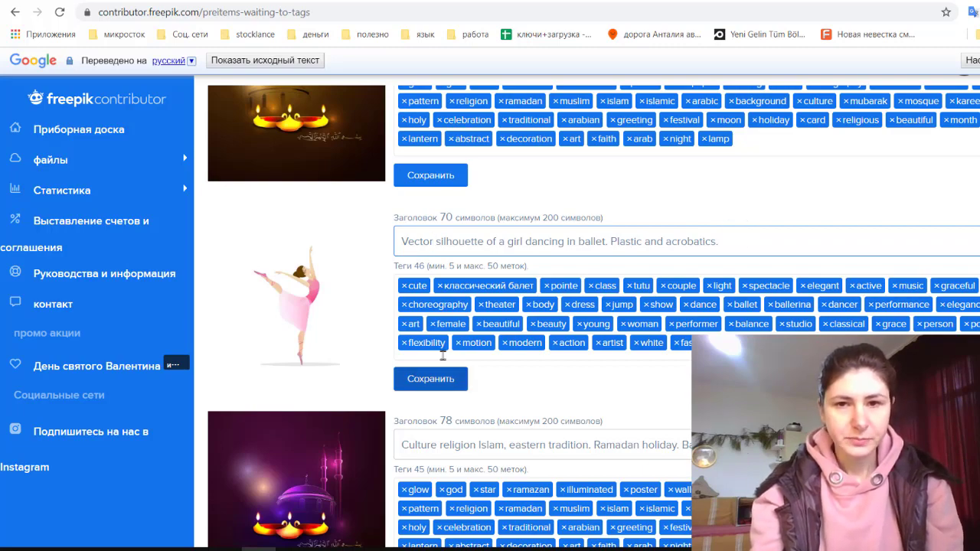
Step: Scroll through the files awaiting tags to review each Ramadan file's 78-character title and 45 tags
scroll(444, 356, down, 2)
scroll(444, 356, down, 2)
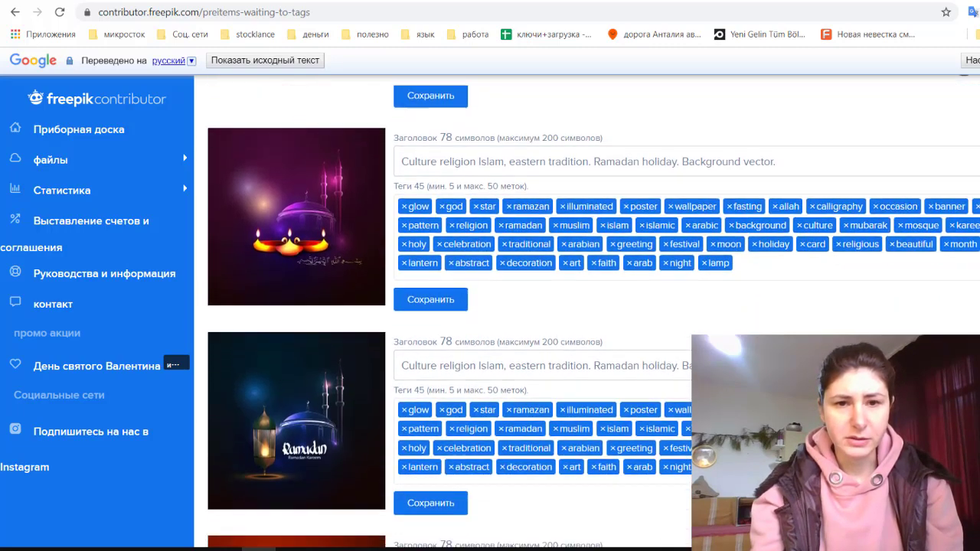
scroll(444, 356, down, 1)
scroll(593, 317, down, 2)
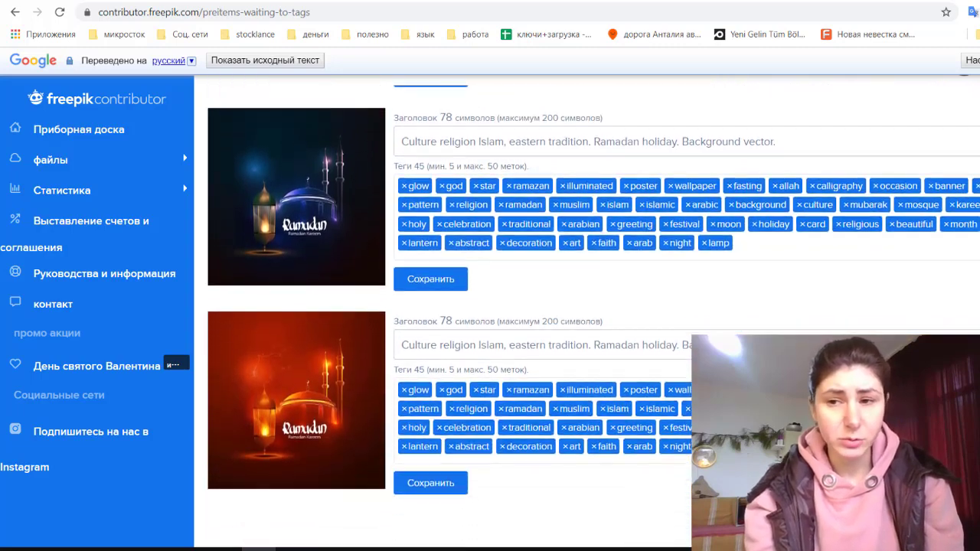
scroll(593, 318, down, 1)
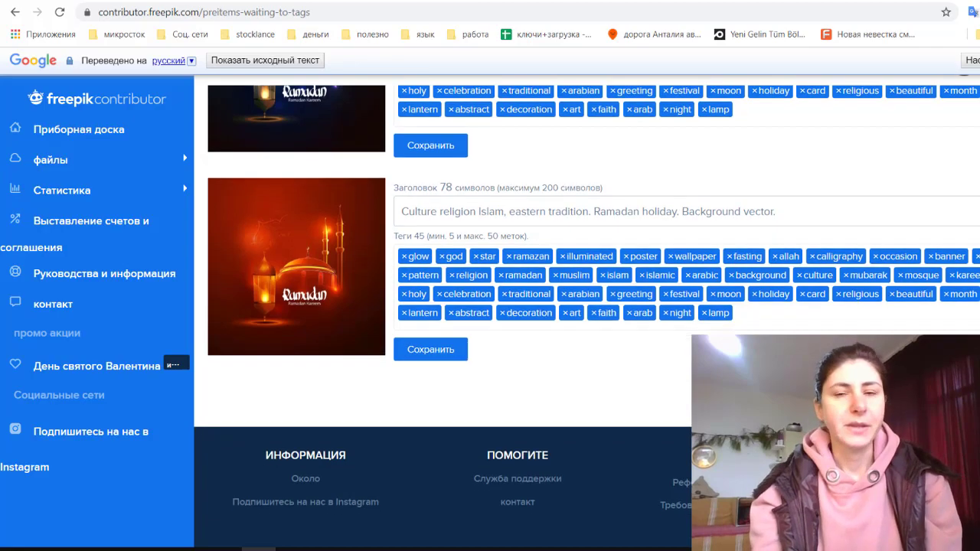
scroll(452, 314, up, 1)
scroll(452, 314, up, 2)
scroll(593, 314, up, 3)
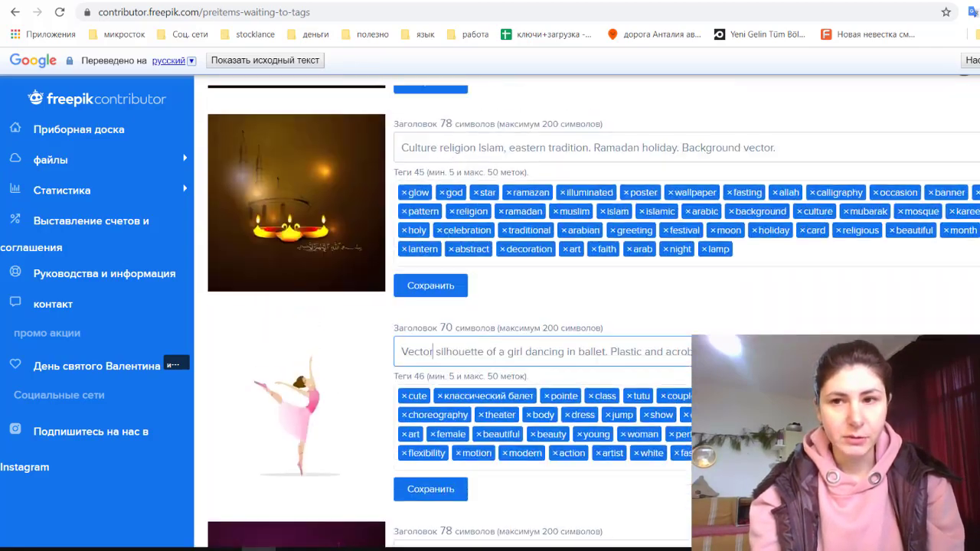
scroll(593, 314, up, 3)
scroll(593, 314, up, 3)
scroll(593, 314, up, 2)
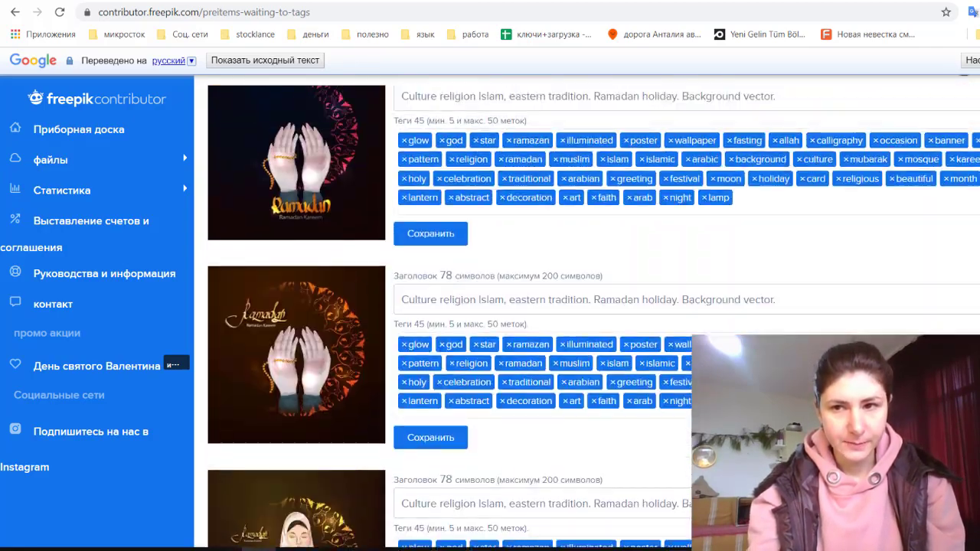
scroll(594, 314, up, 2)
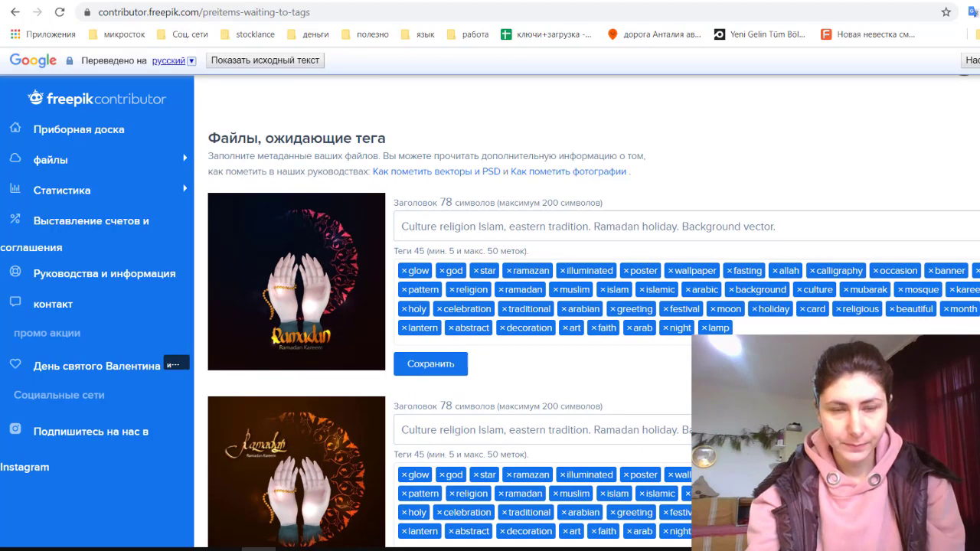
Step: Go back to the Not yet submitted list of 21 files and select them all with Ctrl+A
click(15, 12)
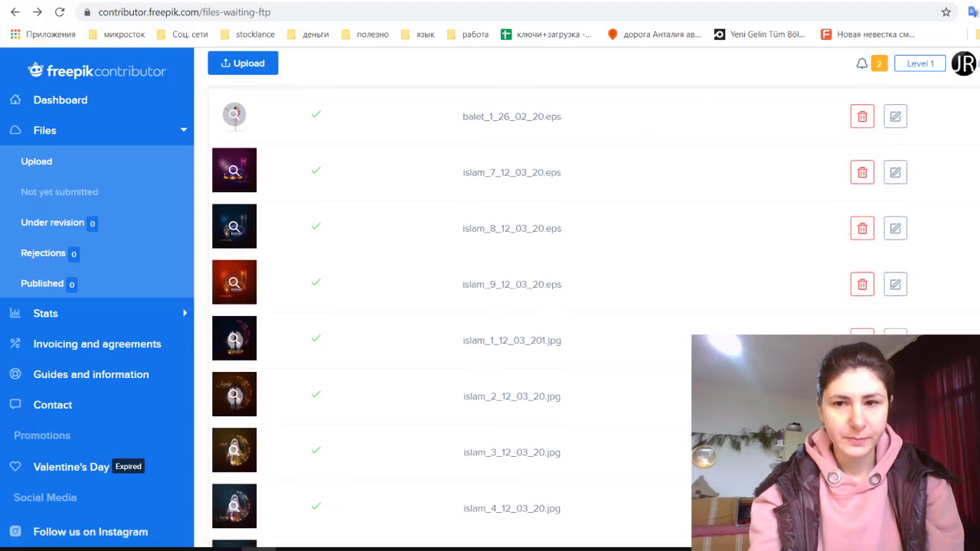
scroll(490, 307, down, 4)
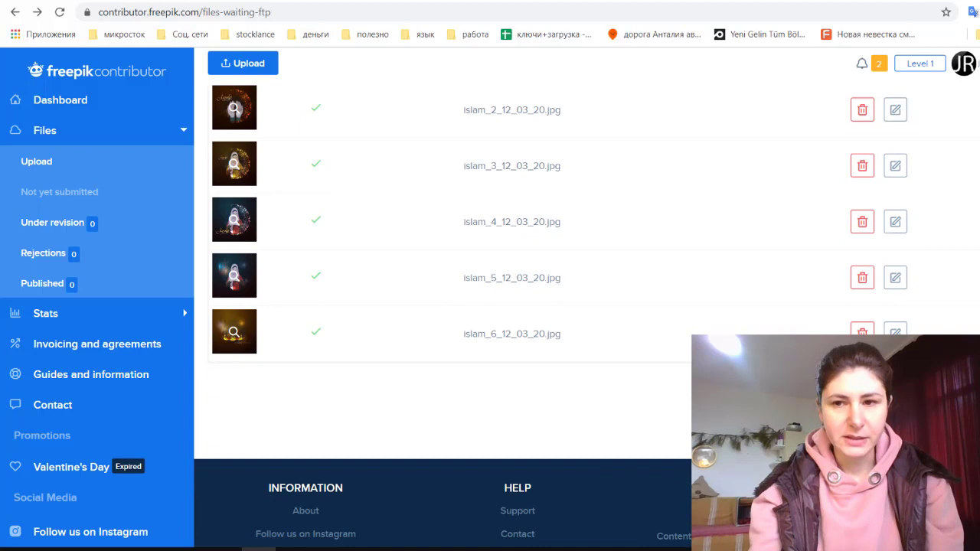
scroll(490, 306, up, 5)
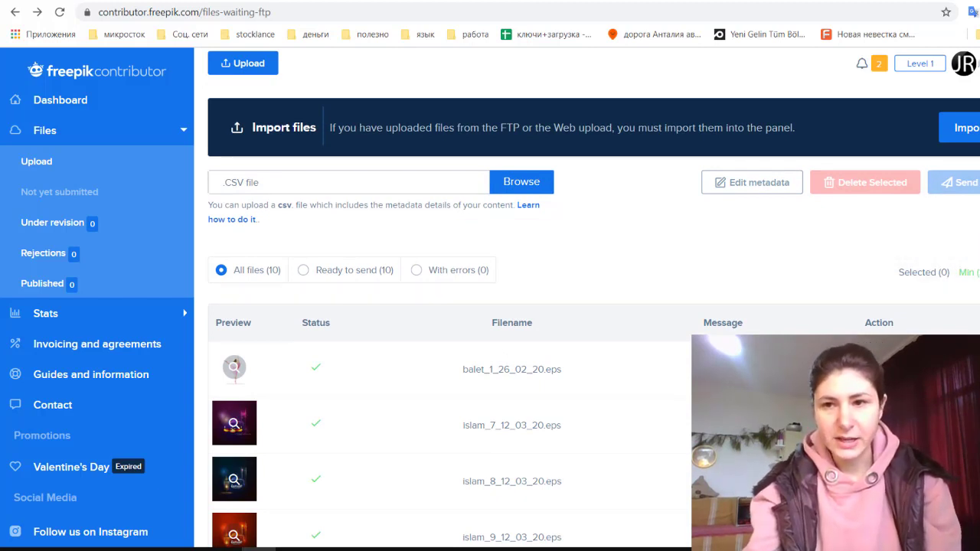
key(ctrl+a)
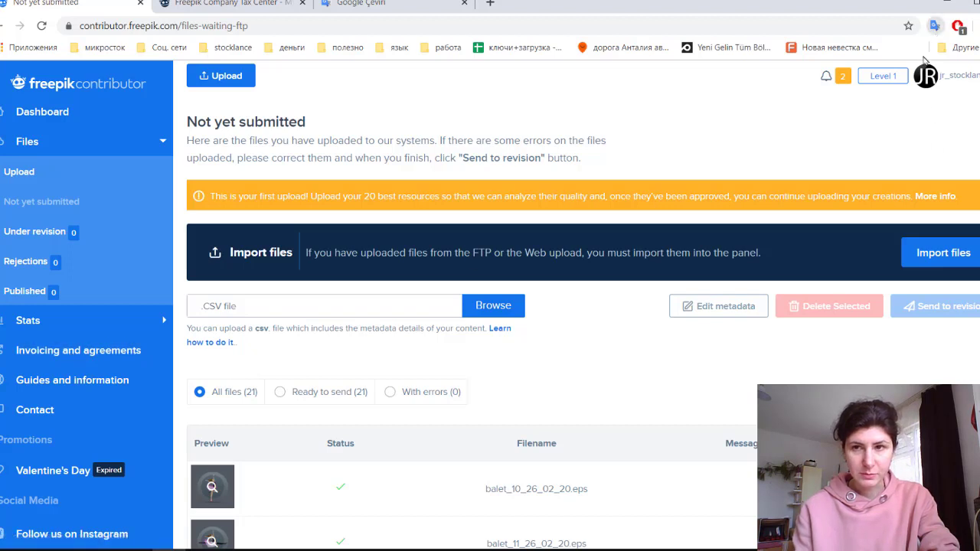
Step: Translate the Not yet submitted page into Russian, then go to Invoicing and agreements in the Tax Center
click(935, 25)
click(752, 86)
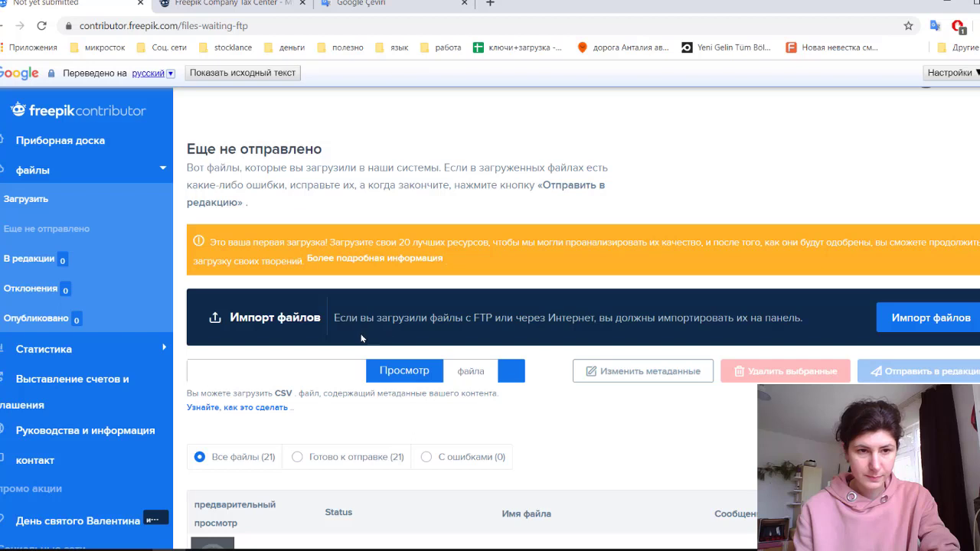
click(71, 380)
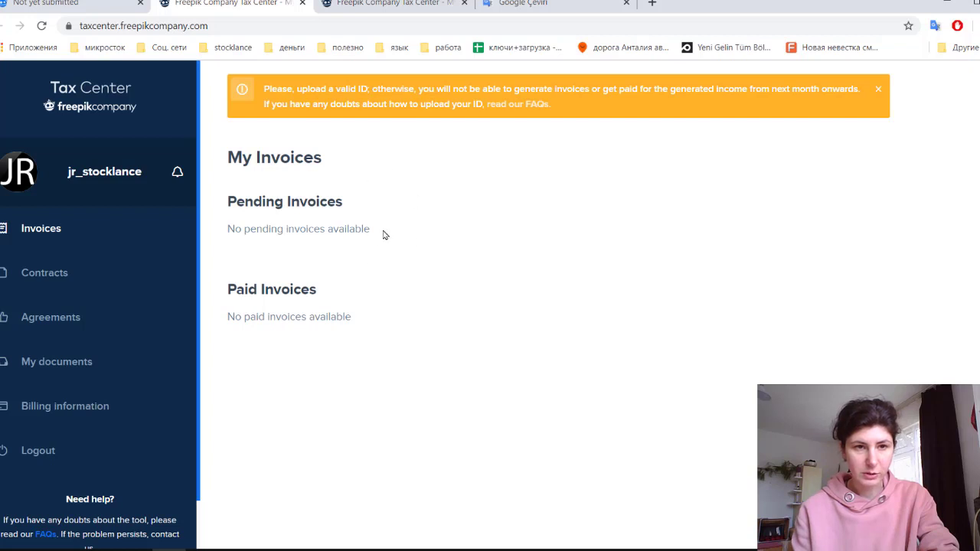
Step: Browse the Tax Center's Contracts, Agreements and My documents pages, then reach the empty Billing information form
click(69, 274)
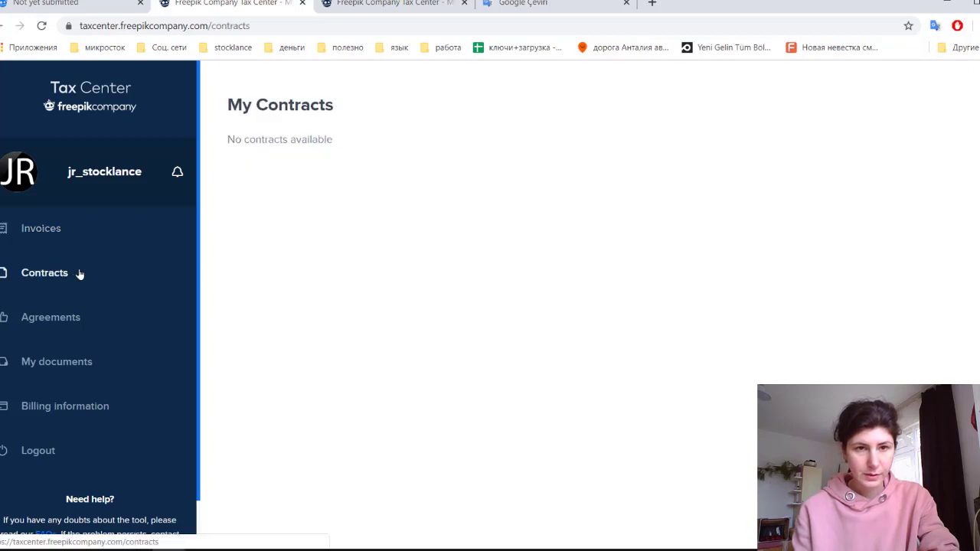
click(72, 317)
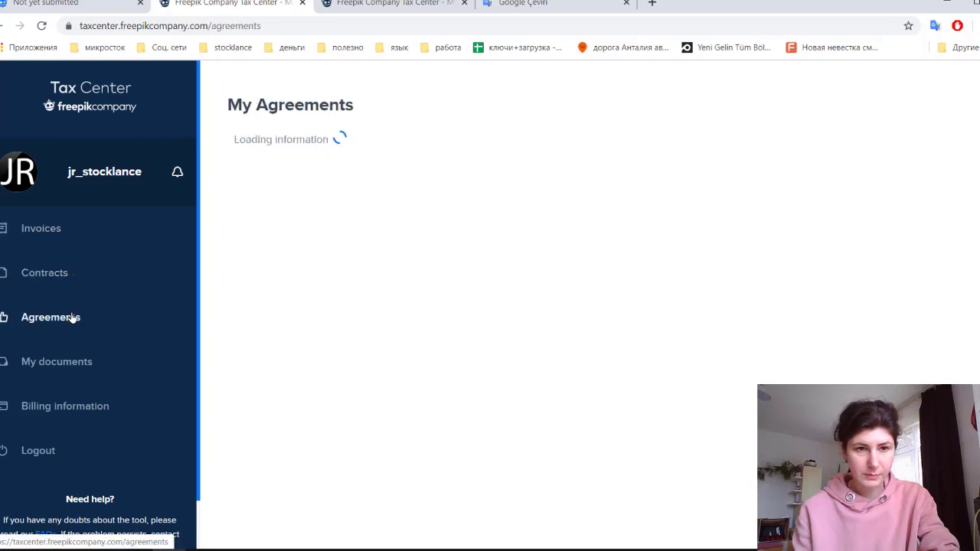
click(70, 361)
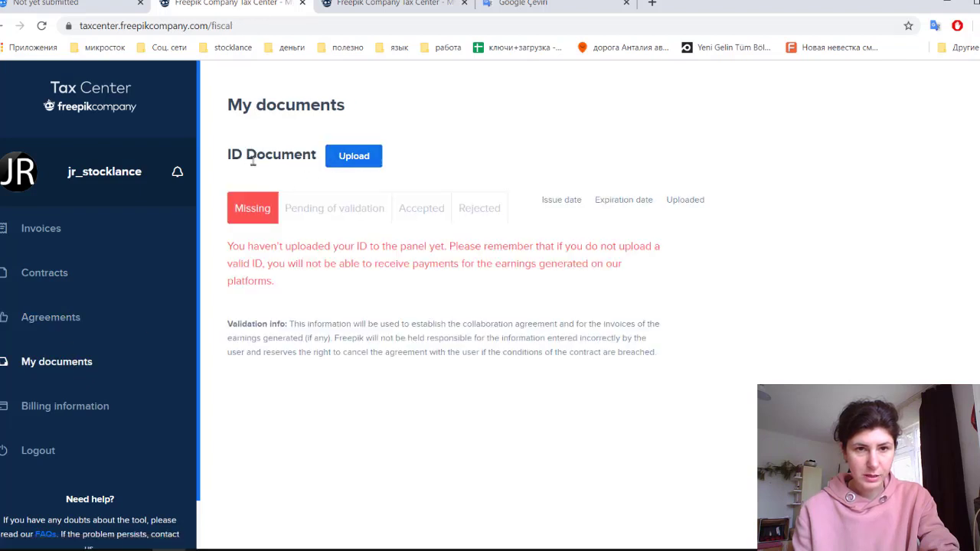
drag(253, 161, 297, 157)
click(297, 157)
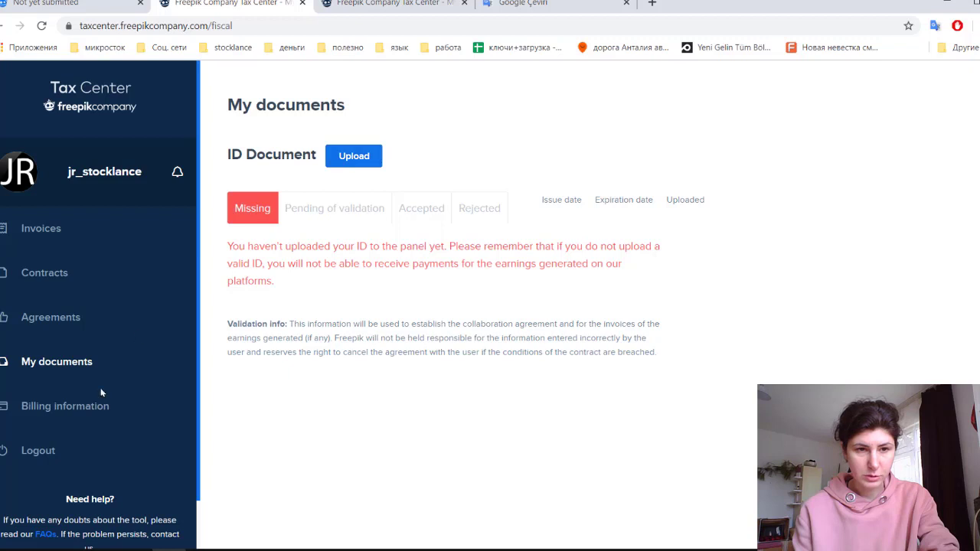
click(93, 405)
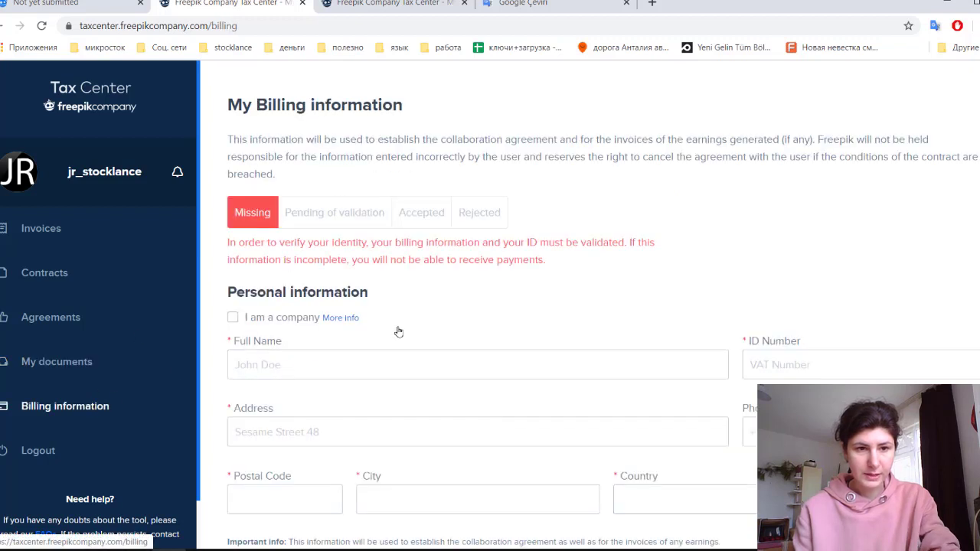
Step: Try Payoneer in the Payment method dropdown, then set it back to Paypal
scroll(399, 332, down, 2)
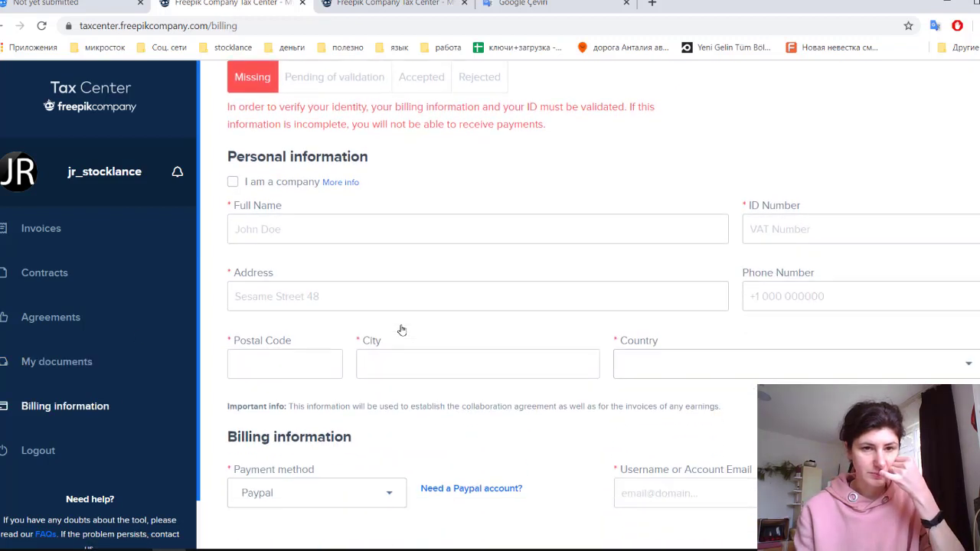
scroll(401, 330, down, 1)
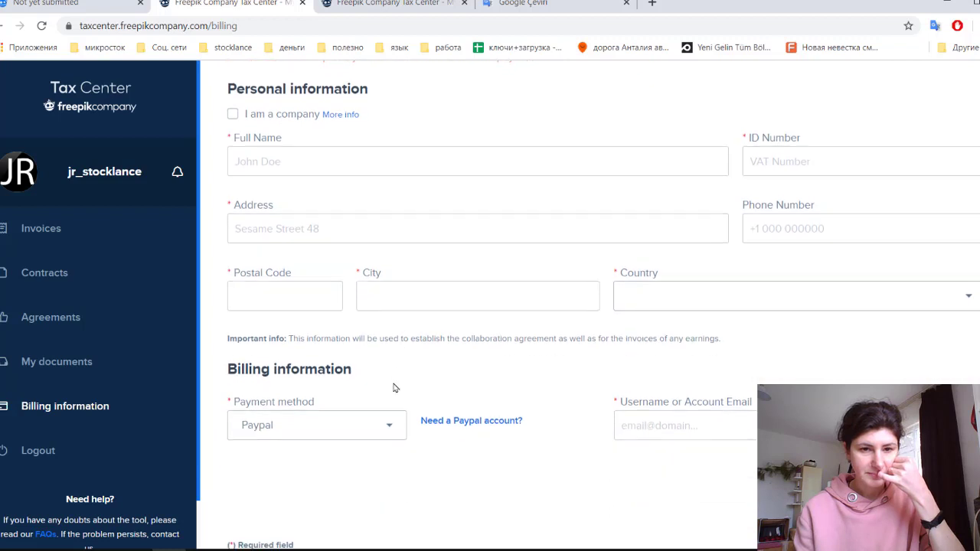
click(382, 434)
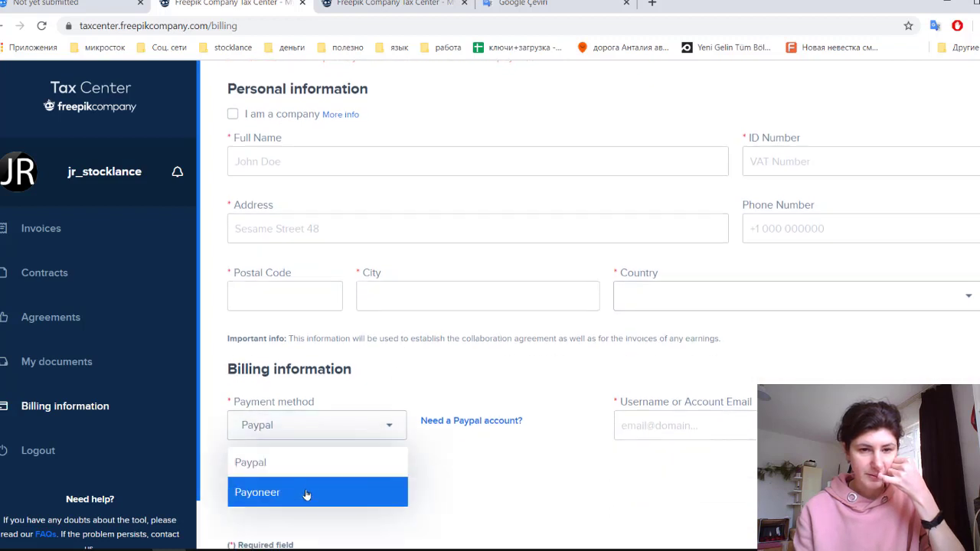
scroll(306, 495, down, 1)
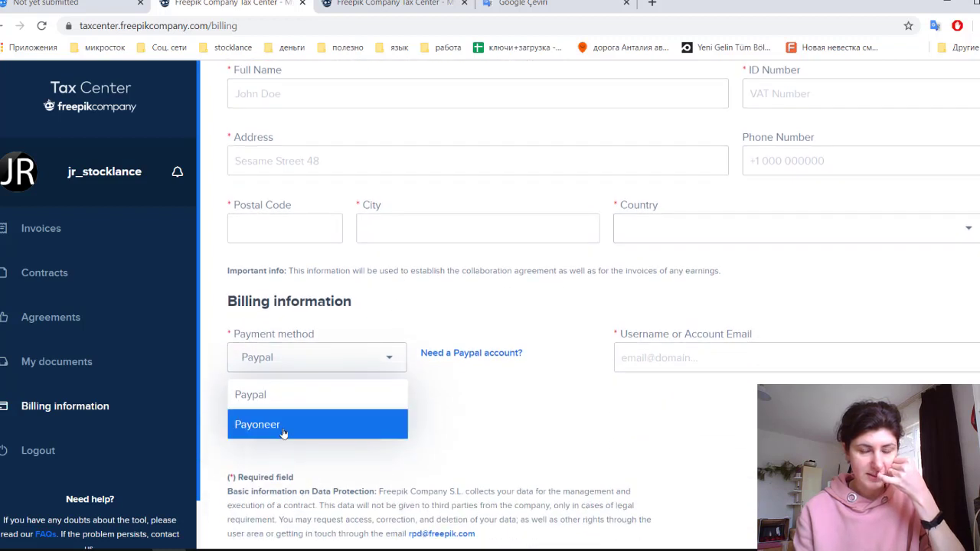
click(280, 404)
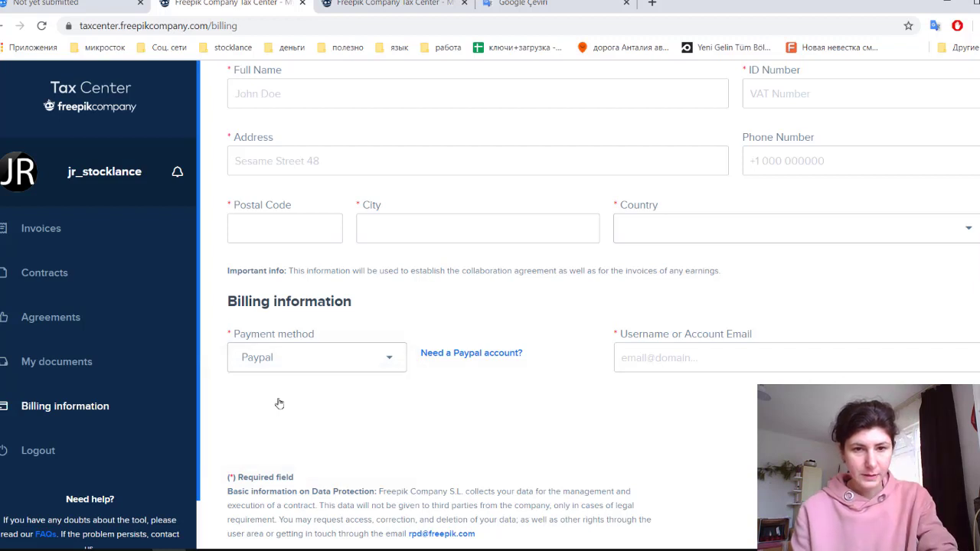
click(371, 369)
click(300, 424)
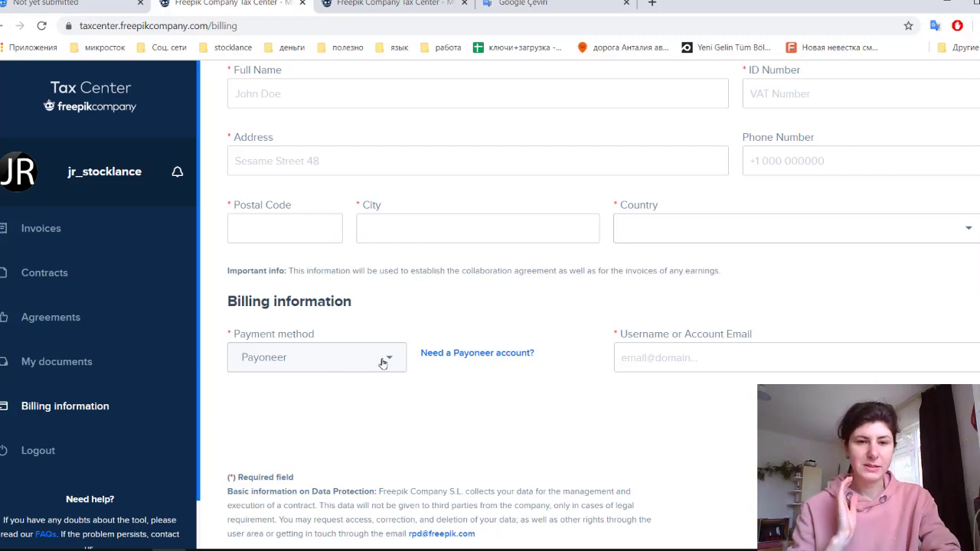
click(379, 360)
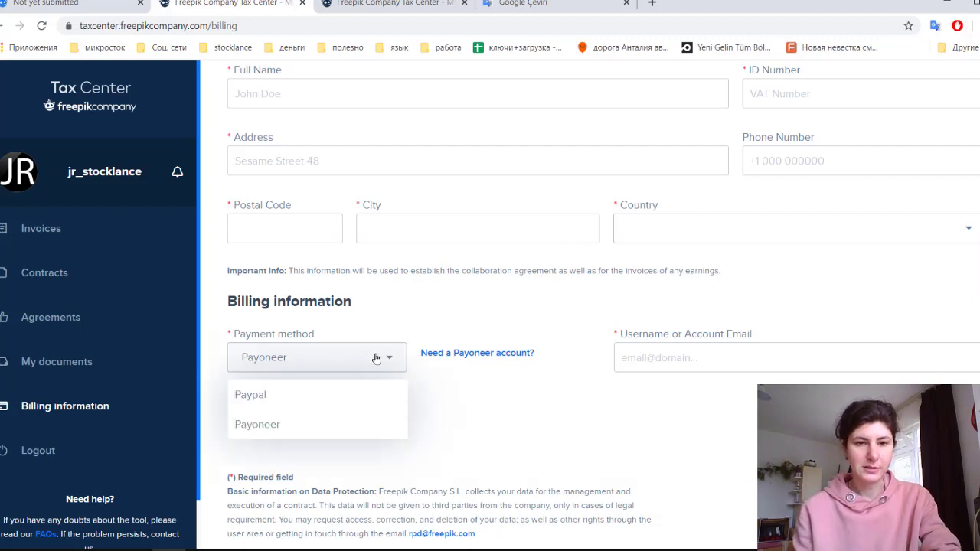
click(277, 396)
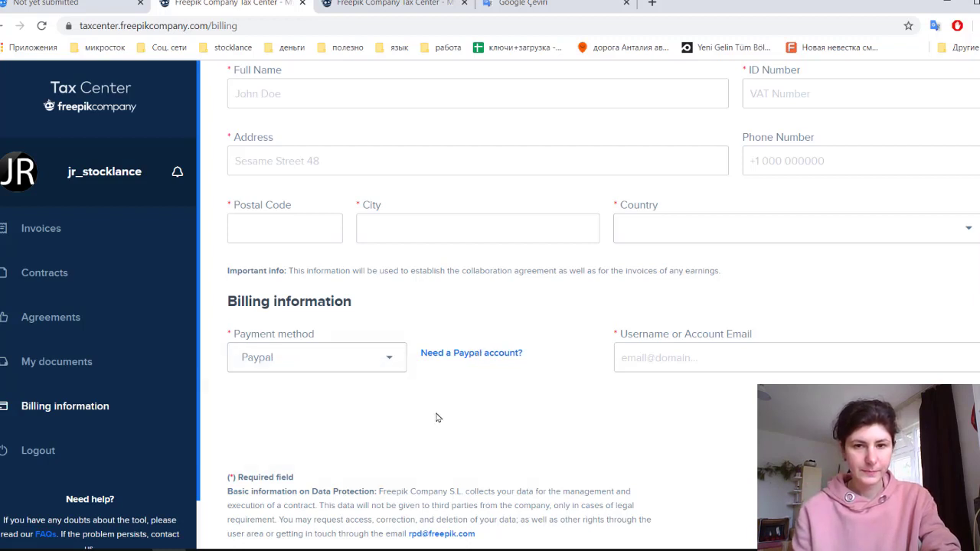
Step: Return to the My documents page from the sidebar
click(655, 365)
scroll(582, 387, up, 2)
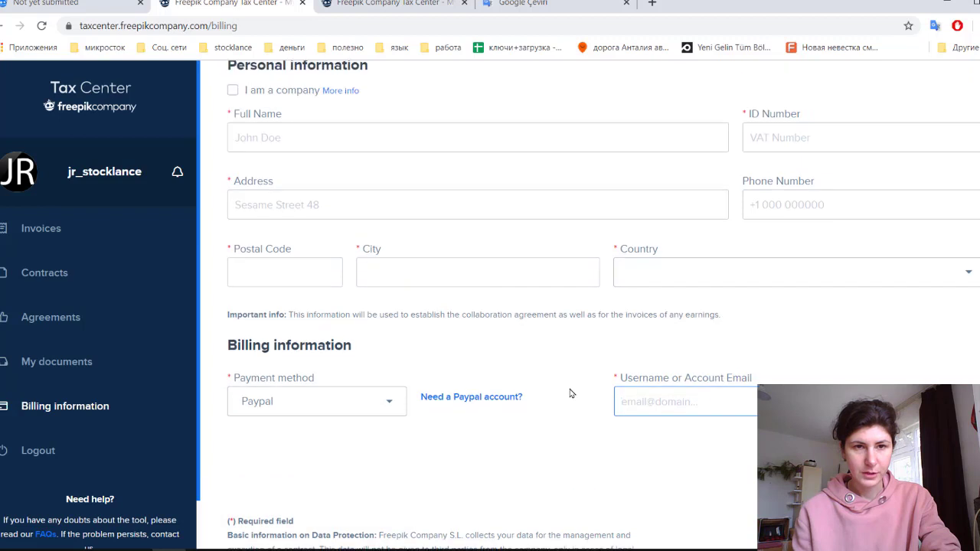
click(38, 366)
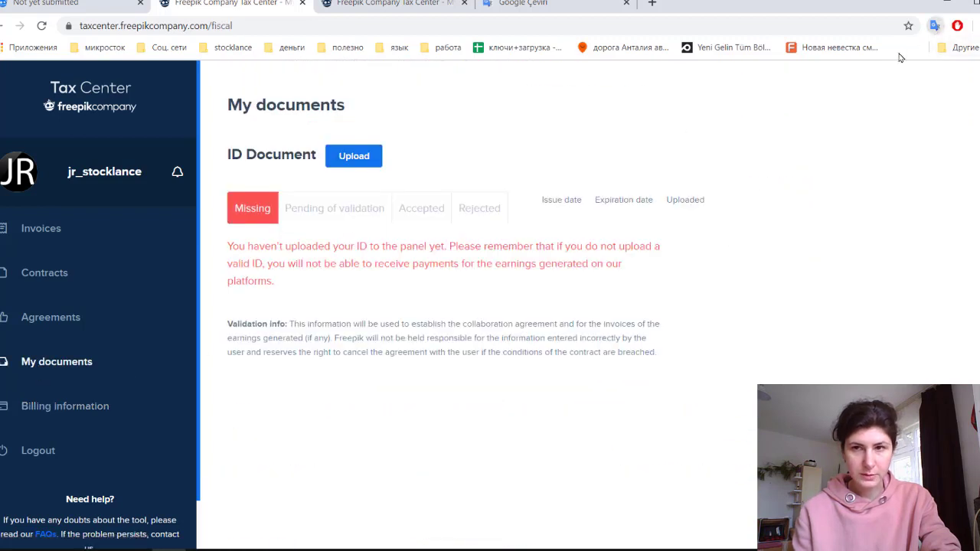
Step: Translate the Tax Center page into Russian and scroll back to the top of the form
click(735, 88)
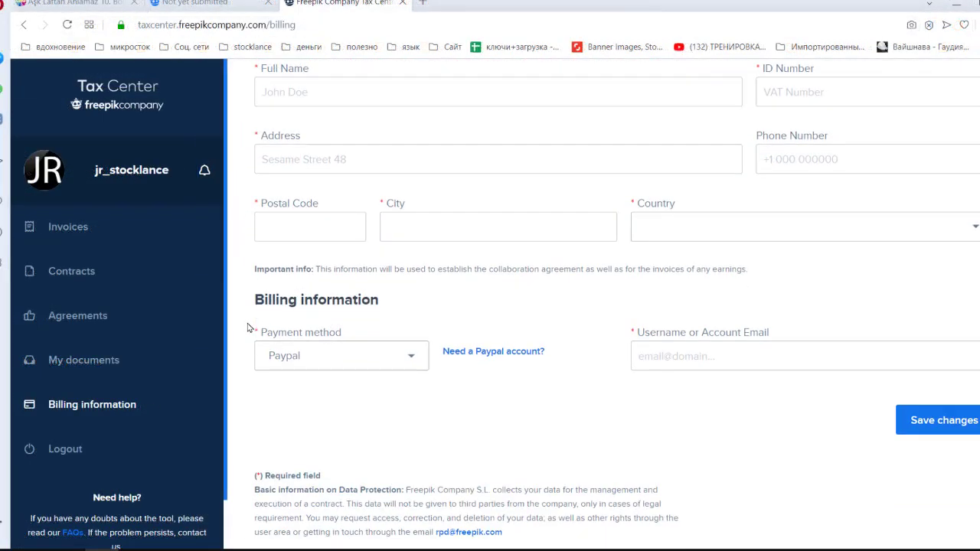
scroll(252, 325, up, 1)
scroll(282, 240, up, 1)
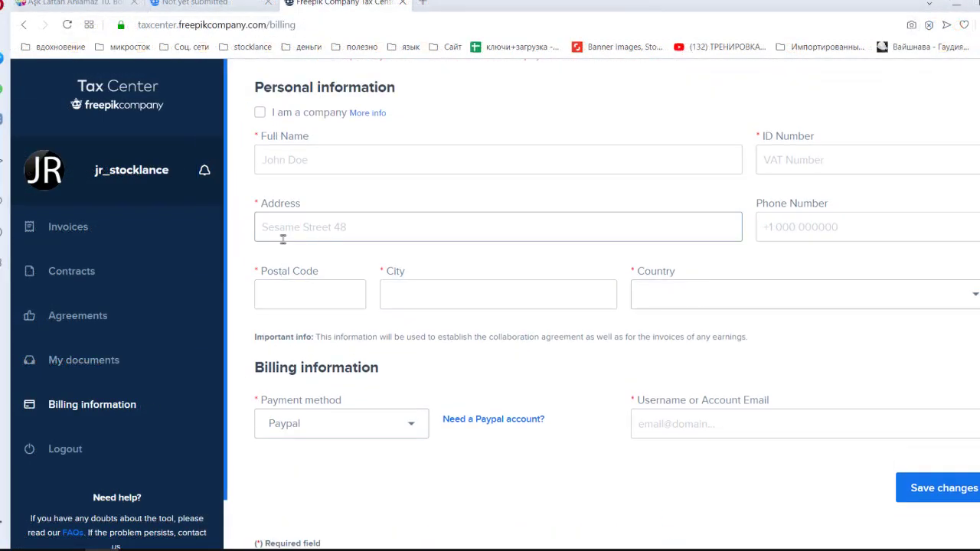
scroll(283, 242, up, 1)
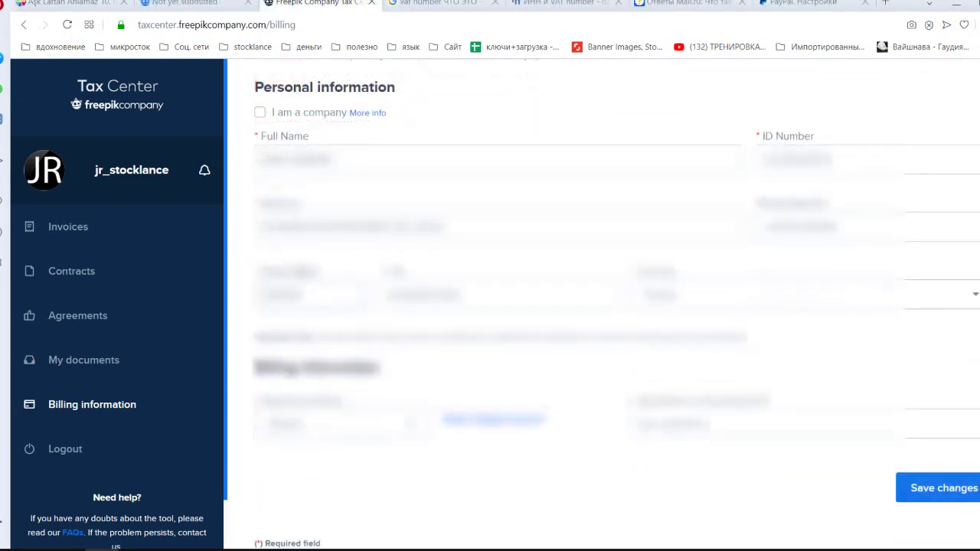
Step: Enter the ID number, keep Paypal as the payment method, and save the billing information
click(903, 162)
click(329, 431)
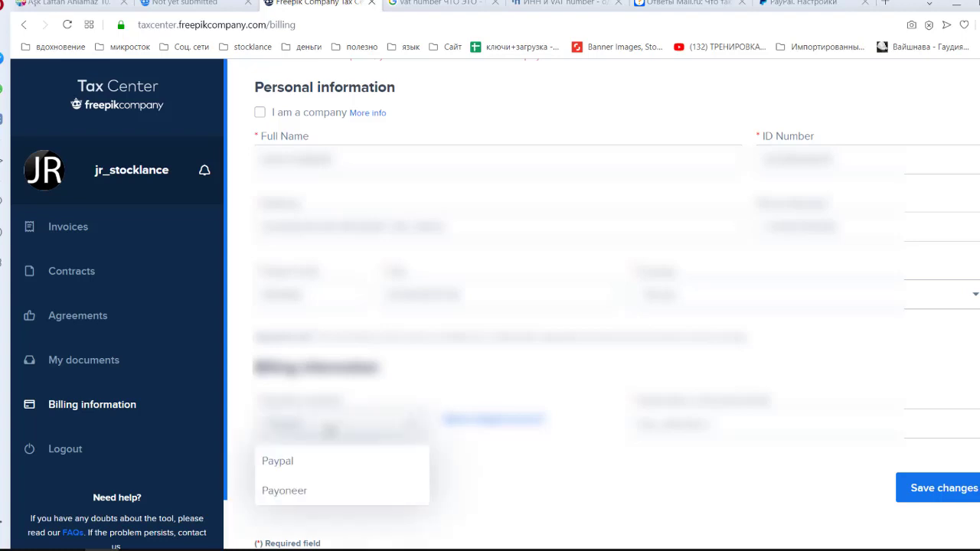
click(427, 392)
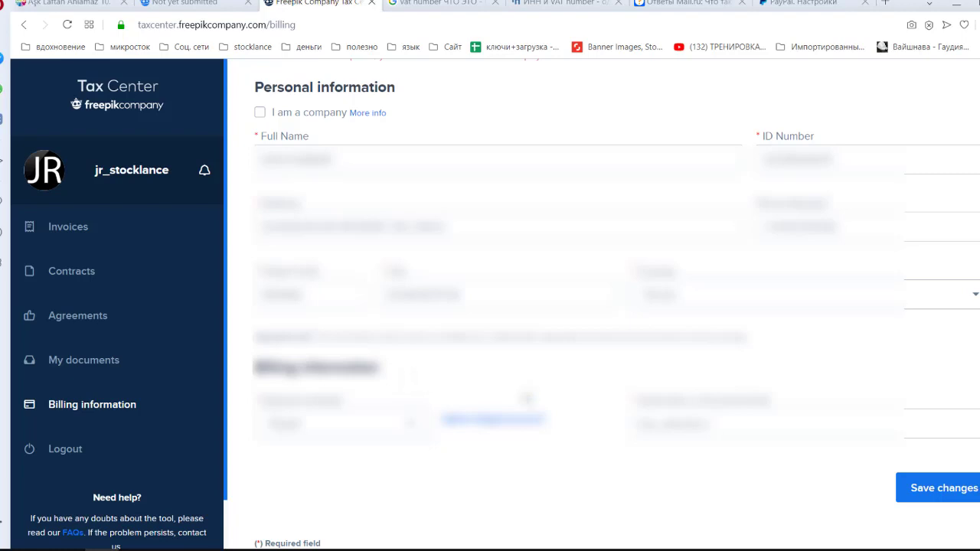
click(900, 478)
Step: Upload the ID document file, then select the green confirmation message text
click(75, 367)
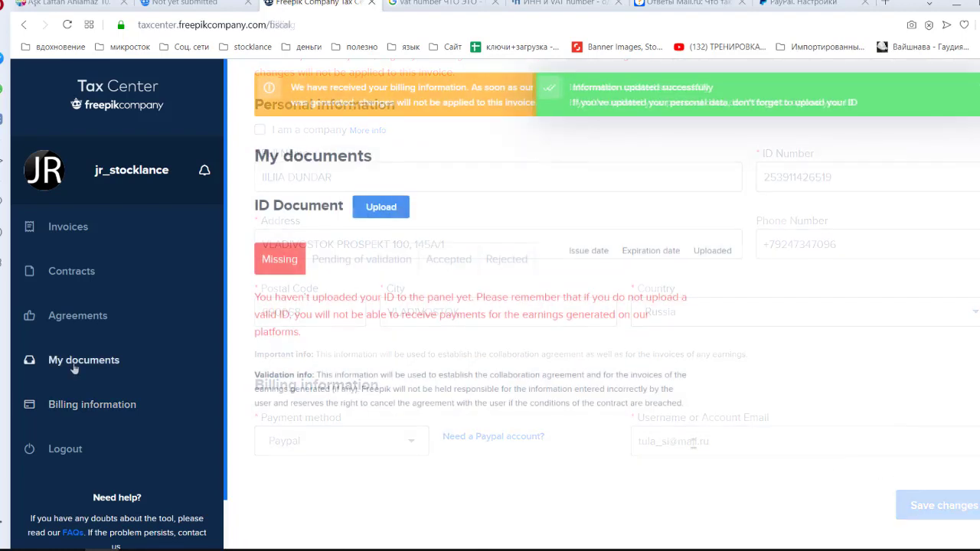
click(391, 212)
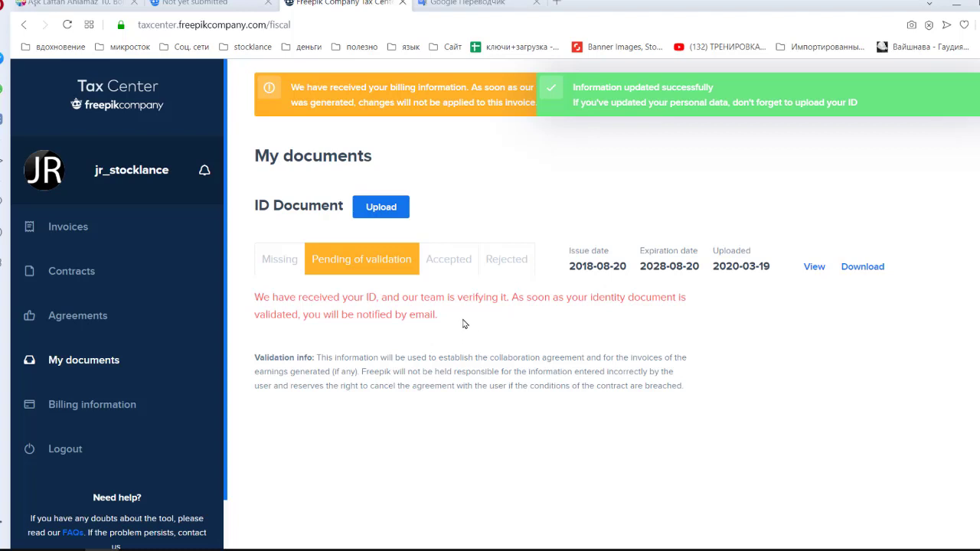
drag(870, 100, 574, 92)
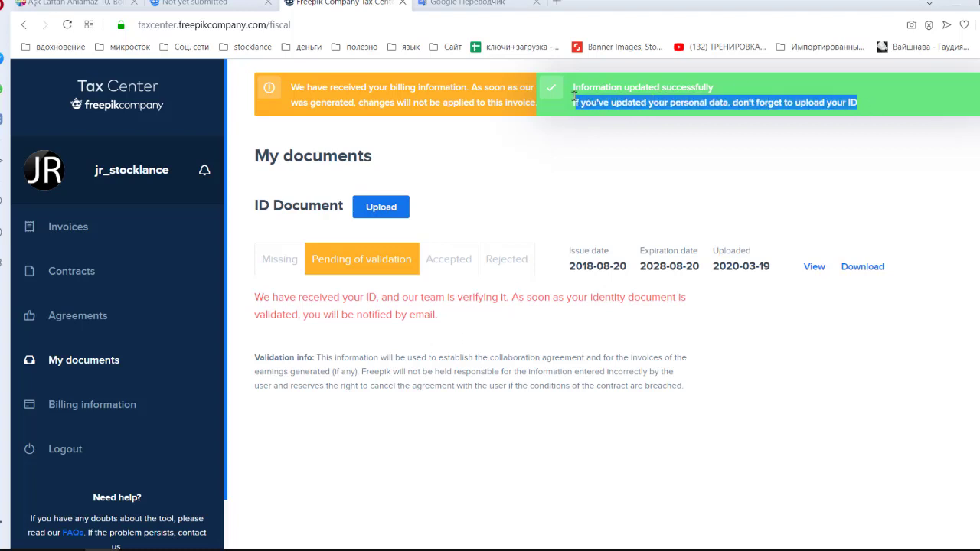
Step: Paste the success message and billing notice into Google Translate for Russian translations
click(434, 3)
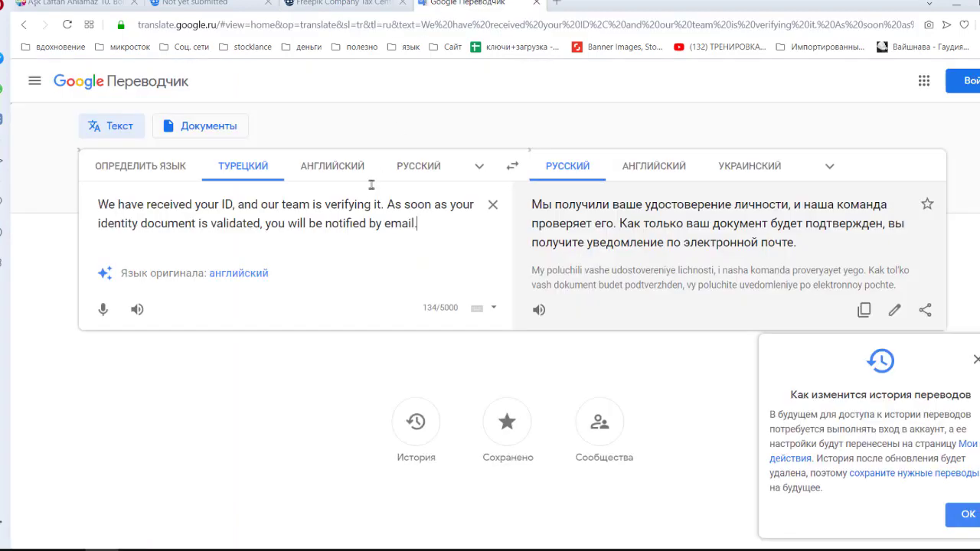
key(ctrl+a)
text(Information updated successfully If you've updated your personal data, don't forget to upload your ID)
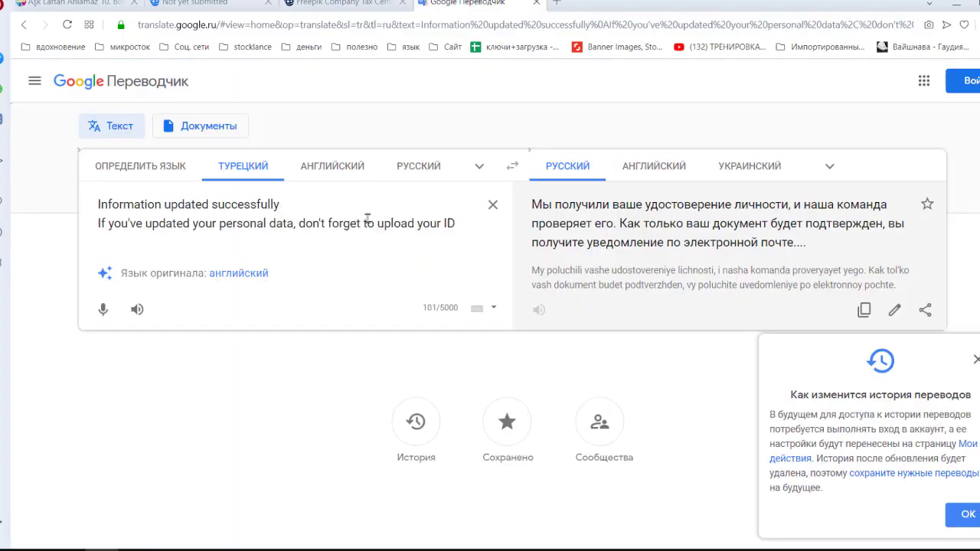
key(ctrl+a)
text(We have received your billing information. As soon as our team validates it, you will be notified by email. If you changed your billing information after the invoice was generated, changes will not be applied to this invoice.)
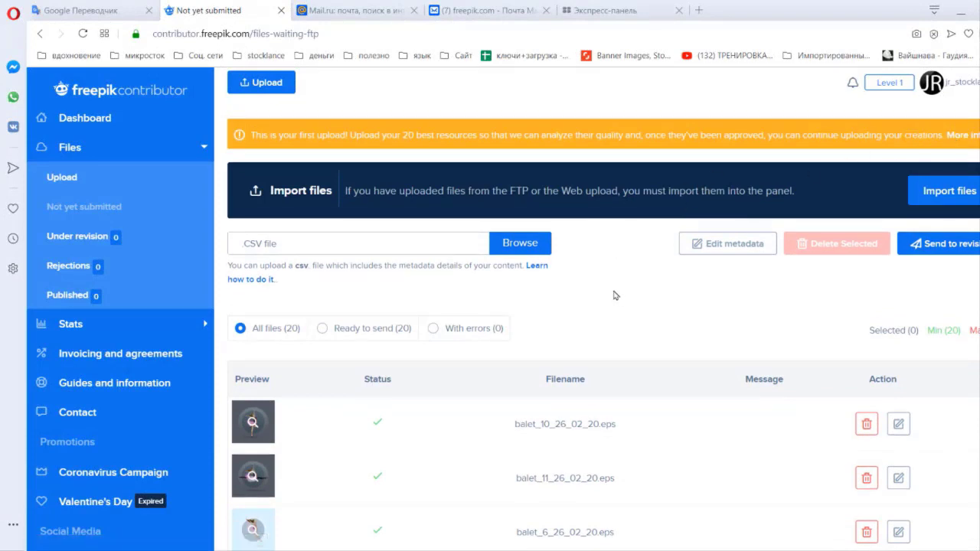
Step: Select all 20 unsubmitted files and send them to revision
scroll(613, 295, down, 1)
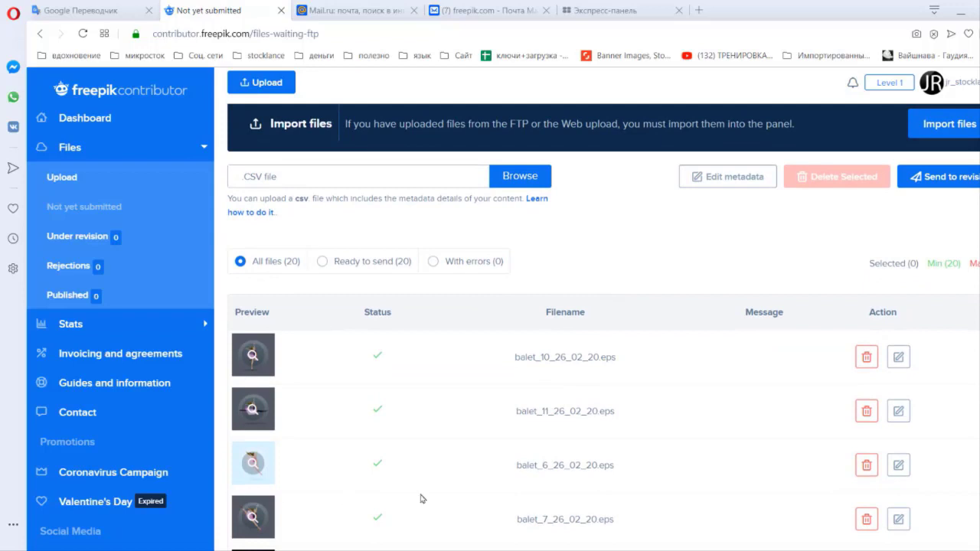
key(ctrl+a)
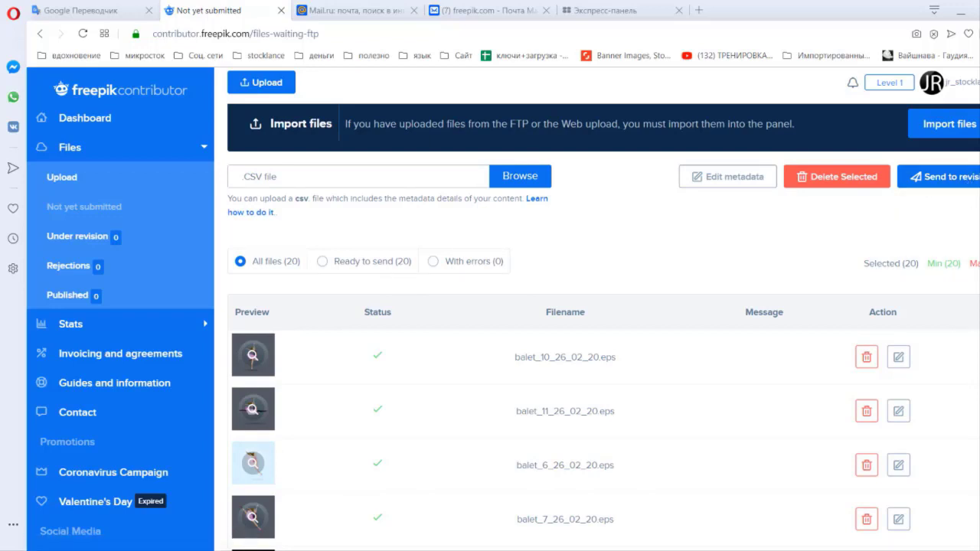
scroll(567, 329, down, 2)
scroll(566, 329, down, 5)
scroll(566, 329, down, 5)
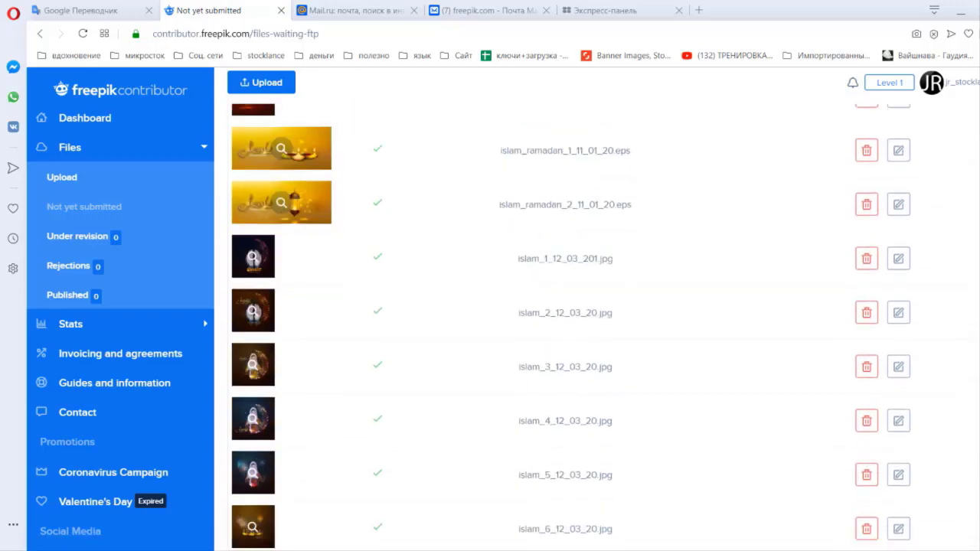
scroll(566, 329, down, 1)
scroll(567, 329, up, 1)
scroll(566, 329, up, 1)
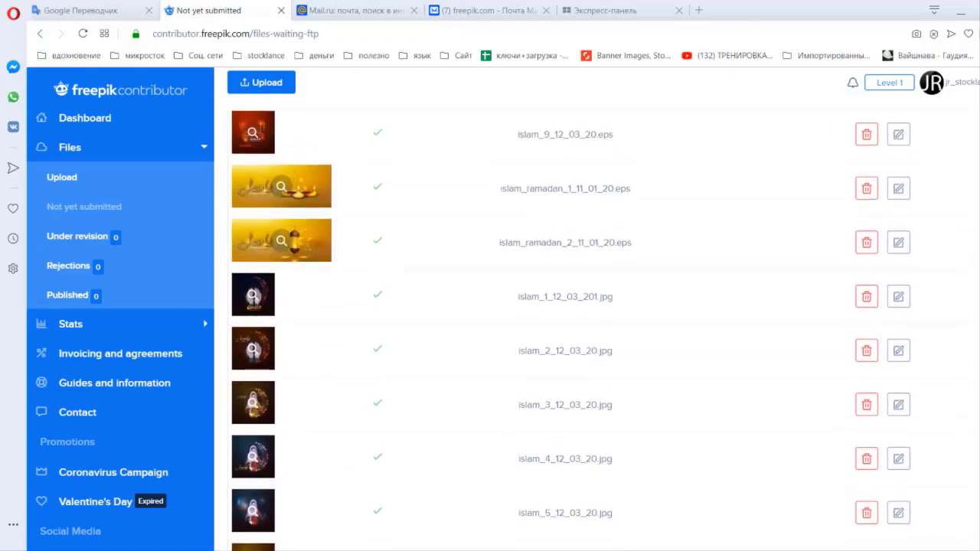
scroll(566, 330, up, 1)
scroll(566, 329, up, 2)
scroll(566, 329, up, 3)
scroll(567, 330, up, 2)
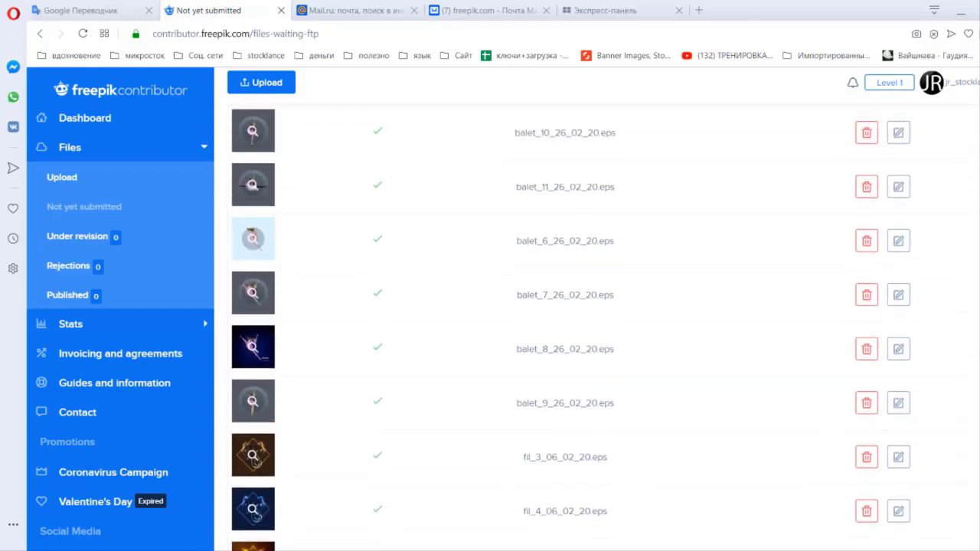
scroll(566, 330, up, 2)
scroll(567, 330, up, 1)
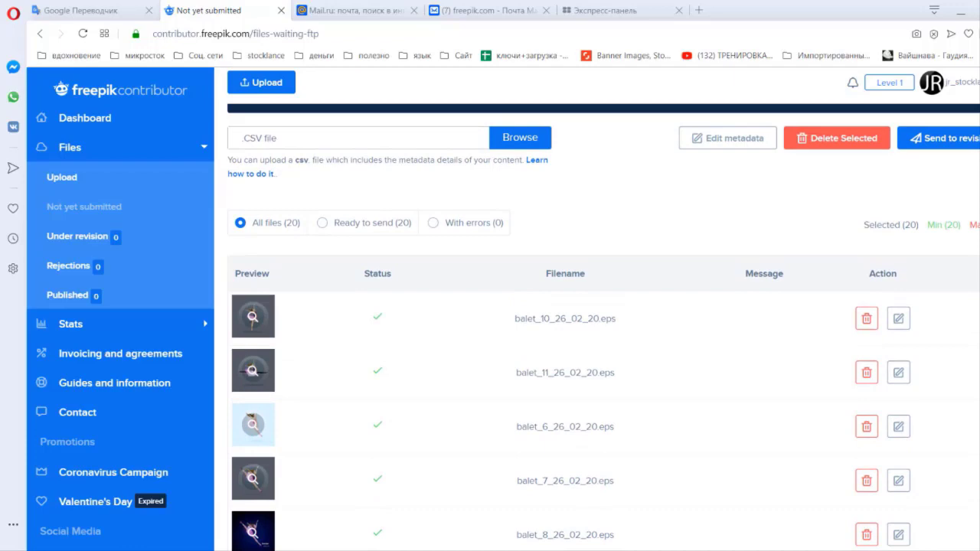
click(970, 155)
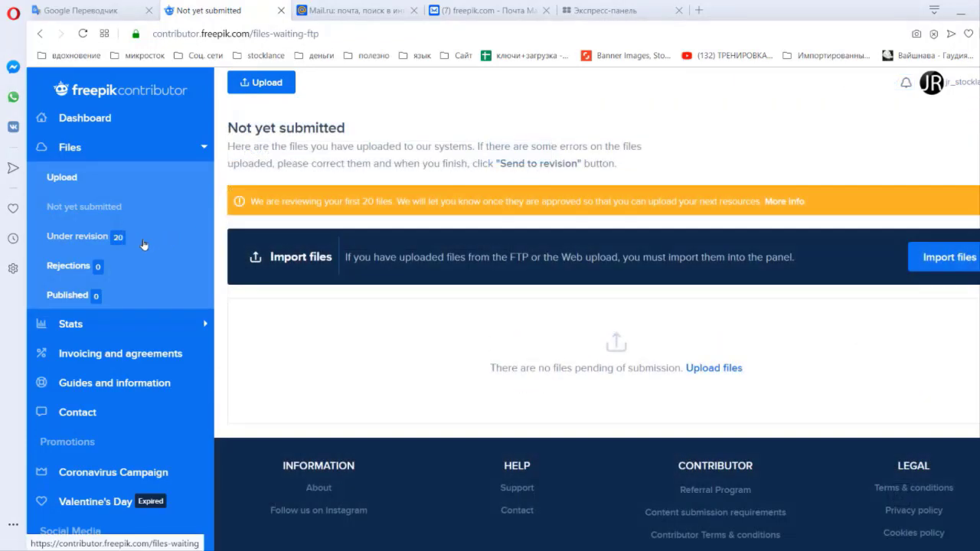
Step: Open the Under revision list and filter the type to Photos (6)
click(74, 242)
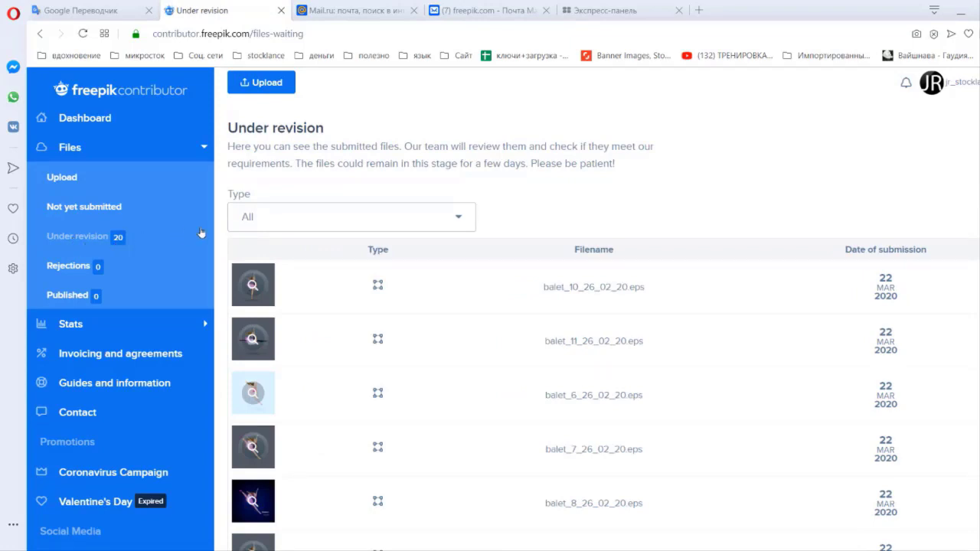
click(425, 220)
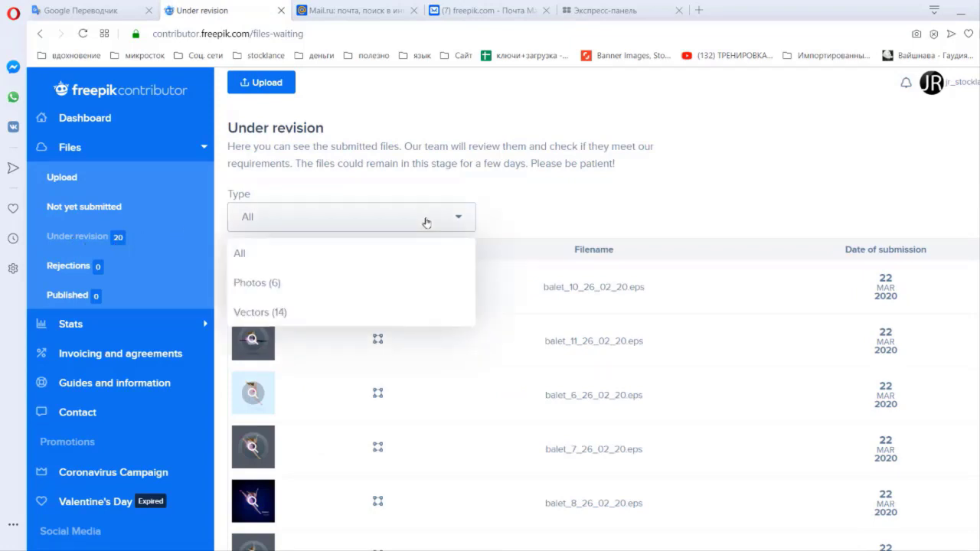
click(318, 294)
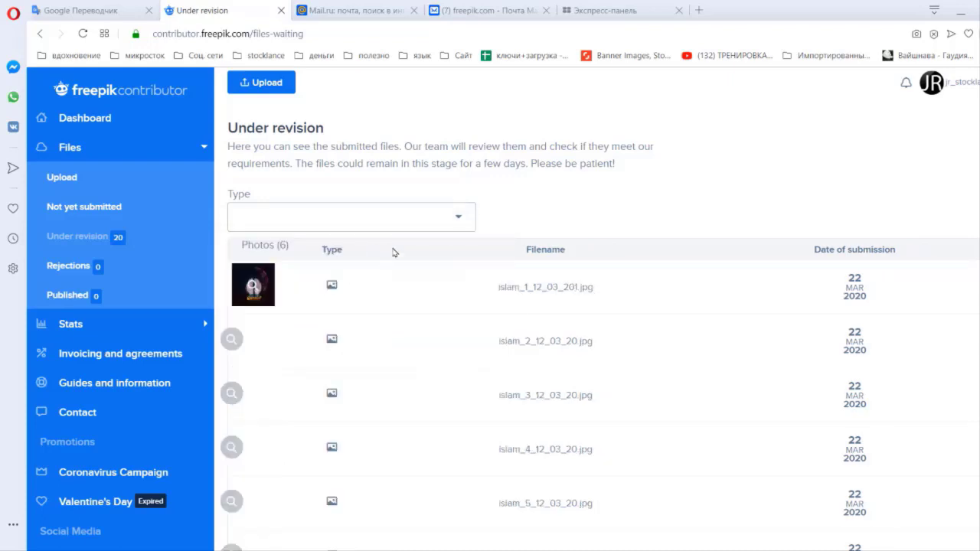
scroll(400, 319, down, 3)
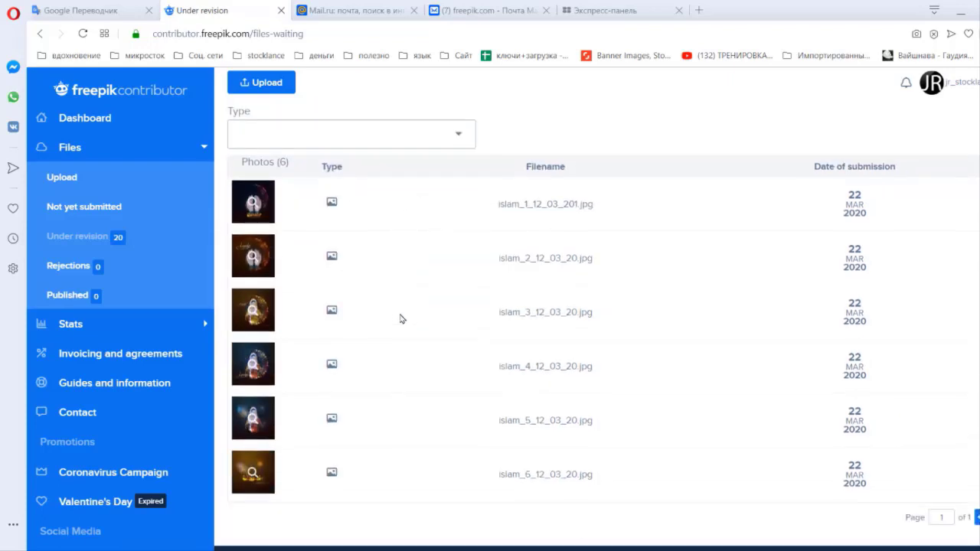
scroll(400, 318, up, 3)
Step: Change the type filter to Vectors (14) and browse the listed vectors
click(468, 217)
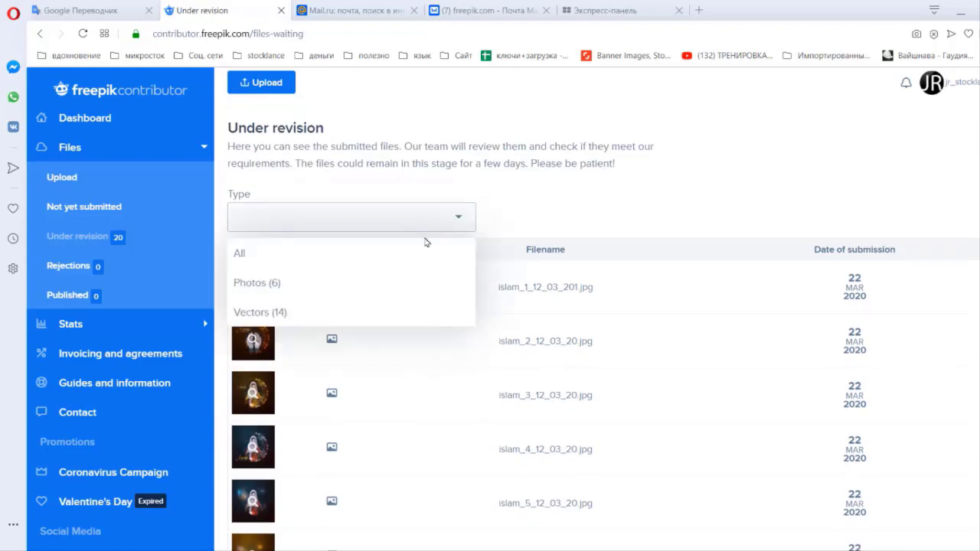
click(323, 311)
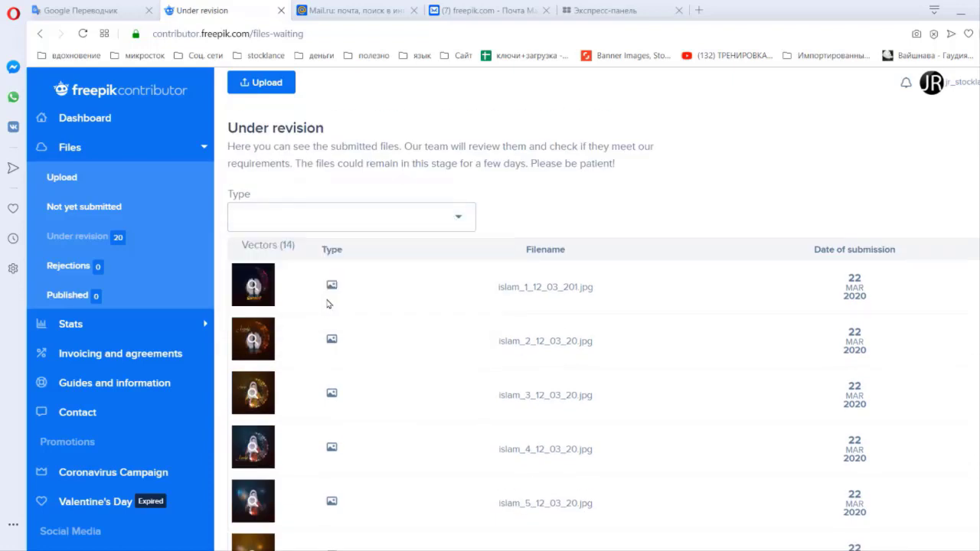
scroll(397, 353, down, 2)
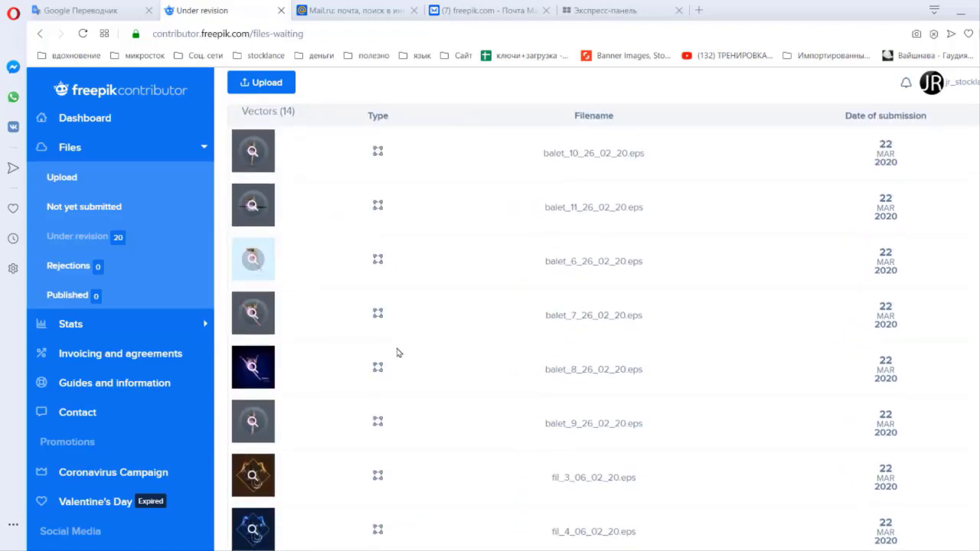
scroll(397, 352, down, 6)
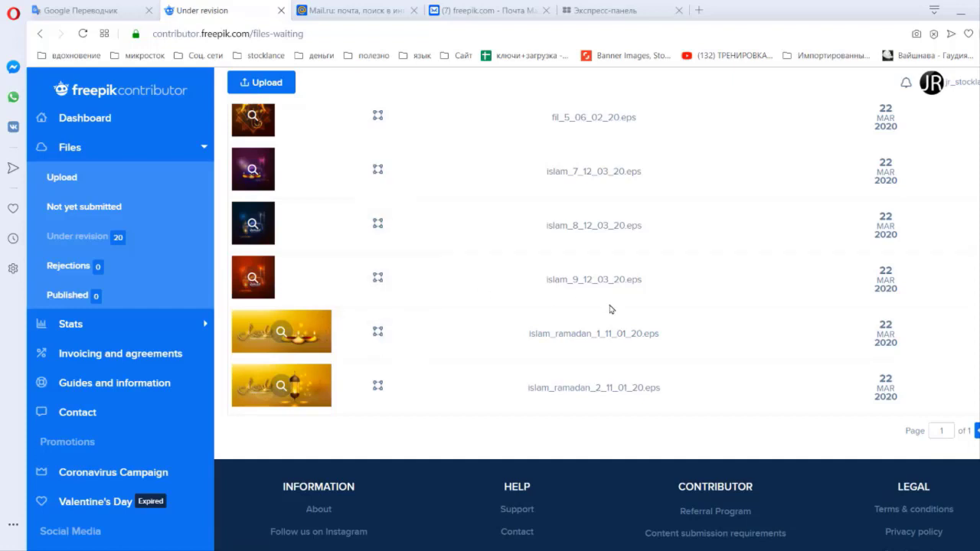
scroll(610, 309, up, 3)
scroll(611, 309, up, 3)
scroll(610, 309, up, 5)
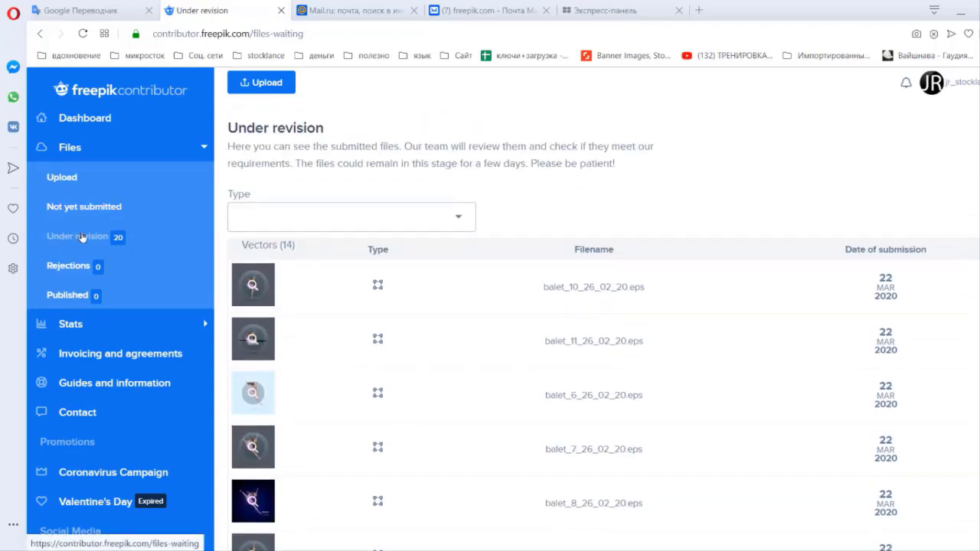
Step: View the Published and Rejections pages and translate 'Rejections' into Russian in Google Translate
click(77, 300)
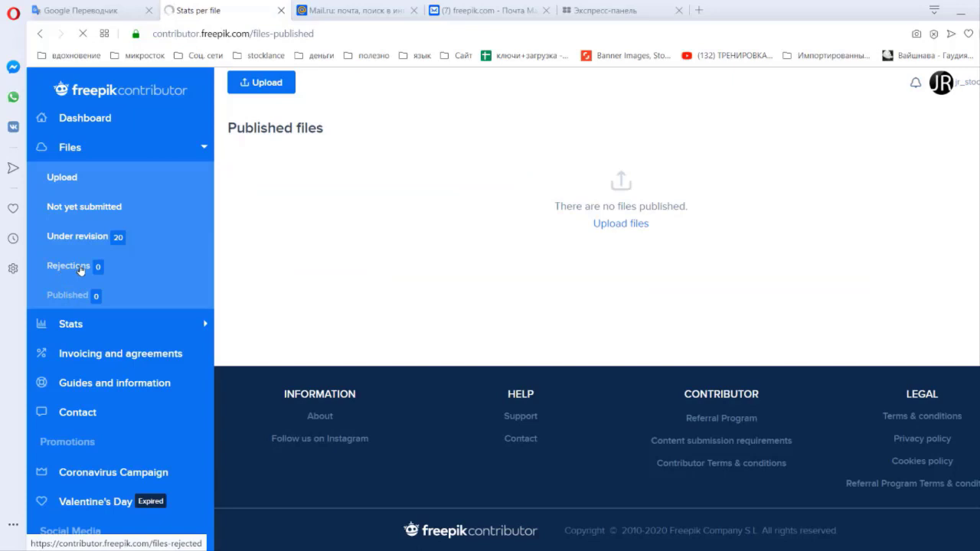
click(91, 277)
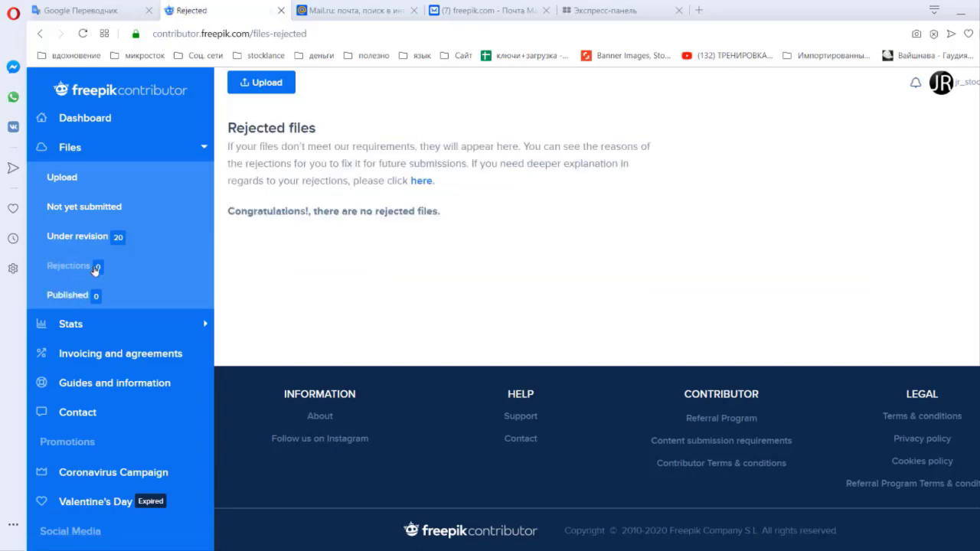
drag(97, 265, 90, 270)
key(ctrl+c)
key(ctrl+Tab)
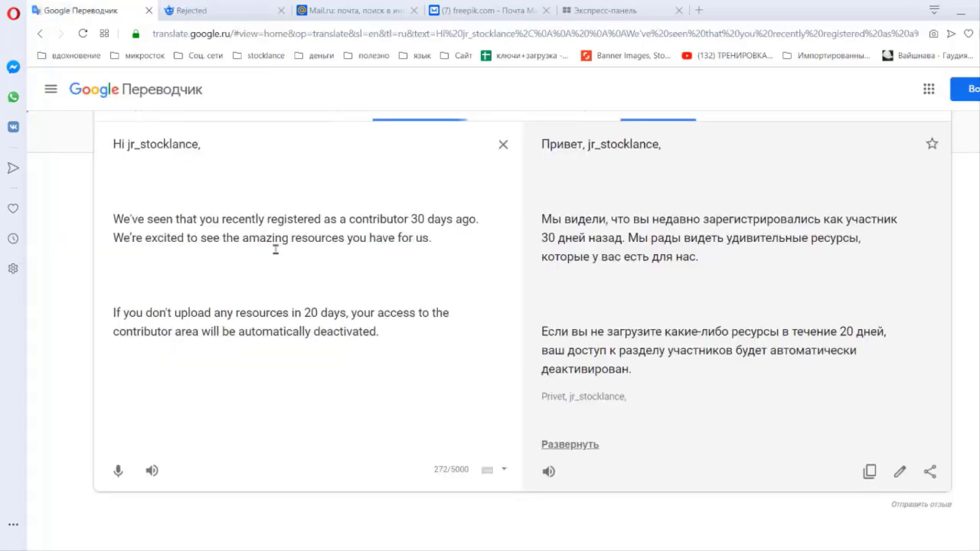
click(272, 249)
key(ctrl+a)
key(ctrl+v)
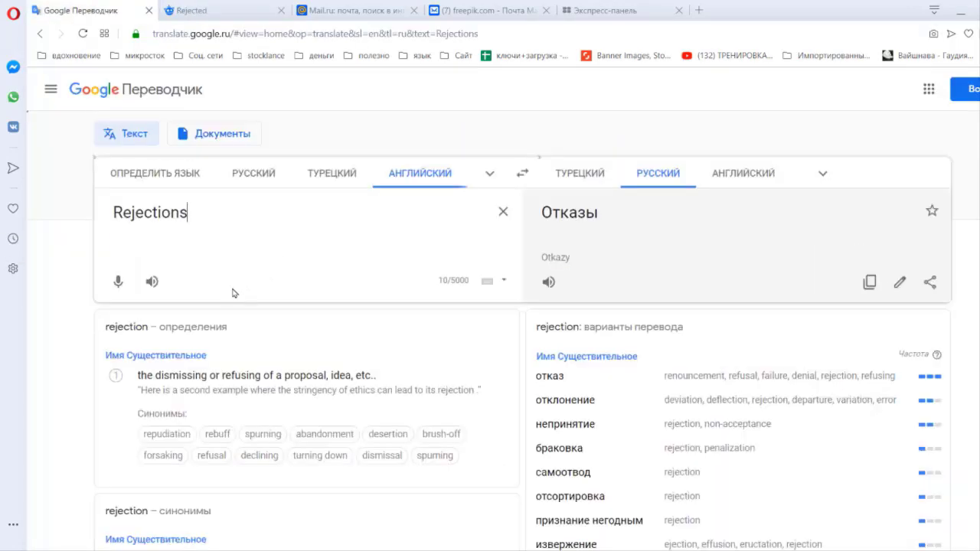
key(ctrl+Tab)
Step: Translate 'Published' into Russian, then return to the Rejected files page
drag(45, 295, 88, 297)
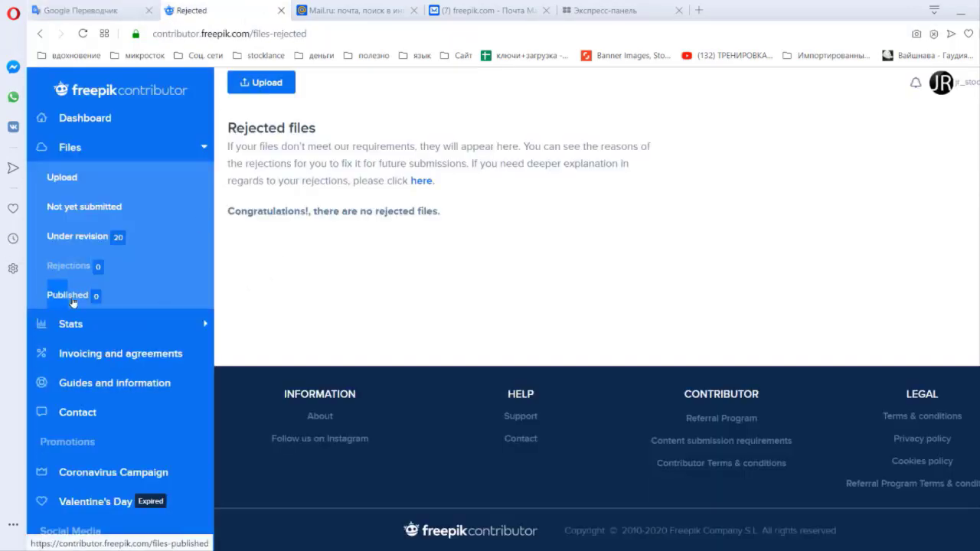
key(ctrl+c)
key(ctrl+Tab)
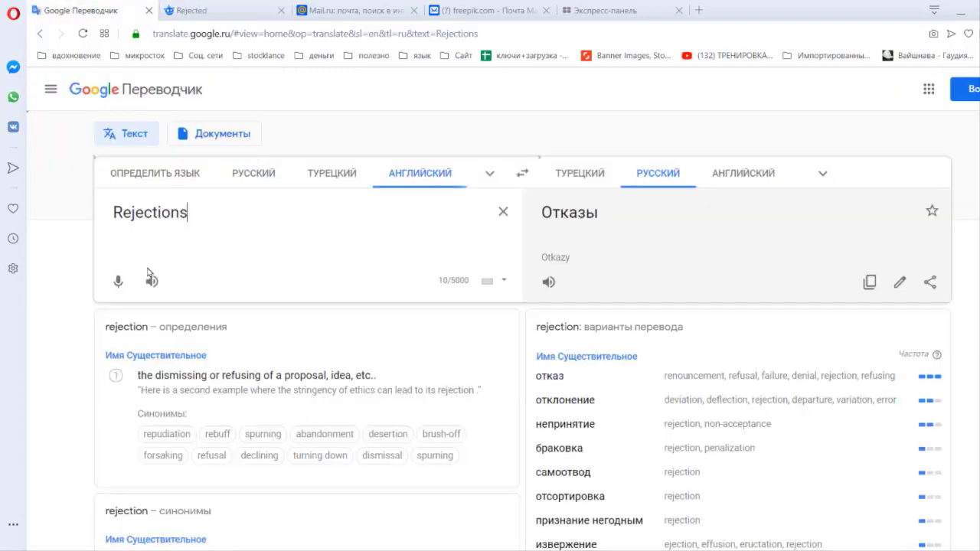
key(ctrl+a)
click(154, 247)
key(ctrl+a)
key(ctrl+v)
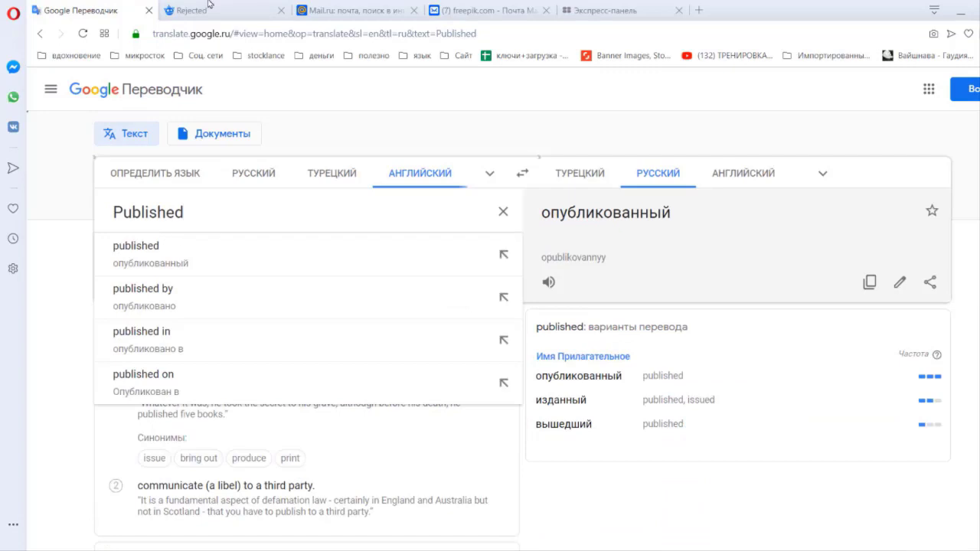
key(ctrl+Tab)
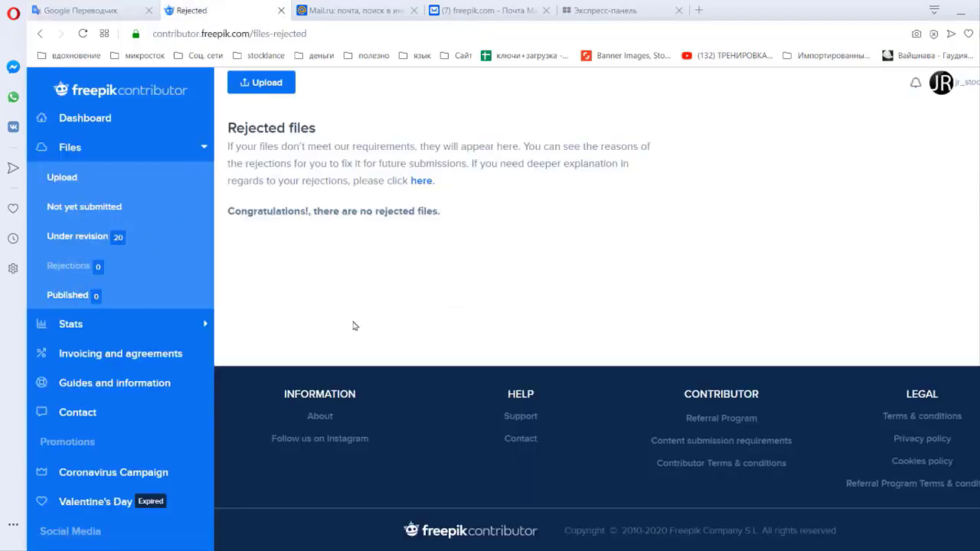